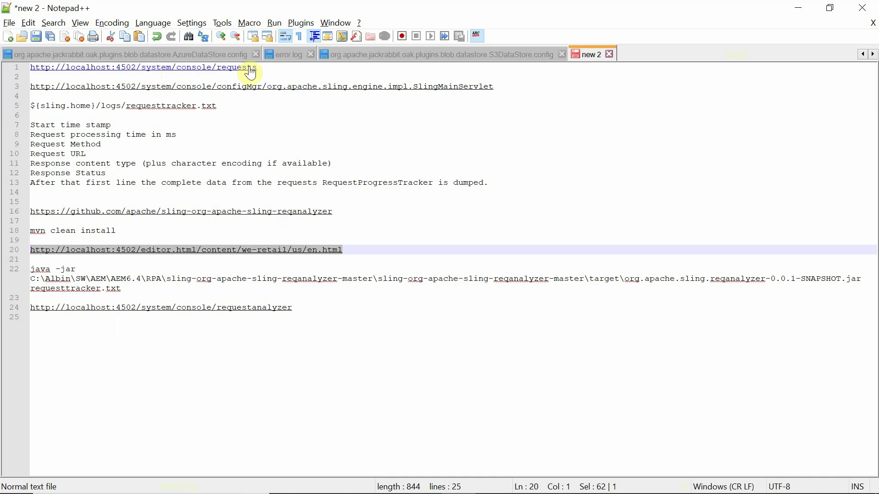
Select the /system/console/requests address on line 1 of the notes
left_click_drag(273, 68, 38, 63)
key("ctrl+c")
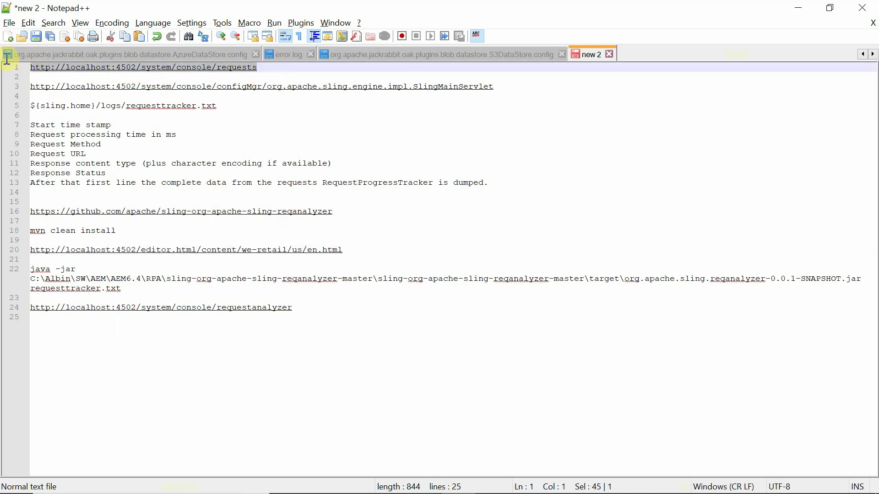
Load /system/console/requests in a new browser tab, listing 20 recorded requests, then return to the notes
key("alt+Tab")
key("Tab")
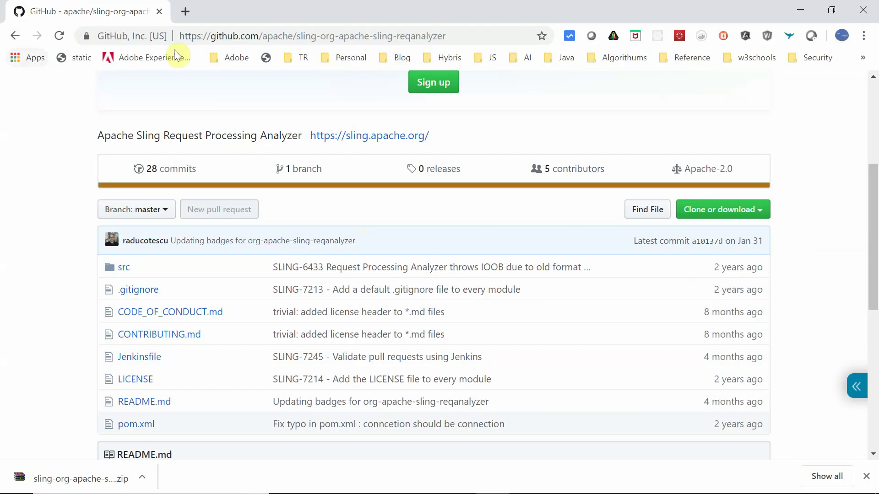
left_click(185, 11)
key("ctrl+v")
key("Return")
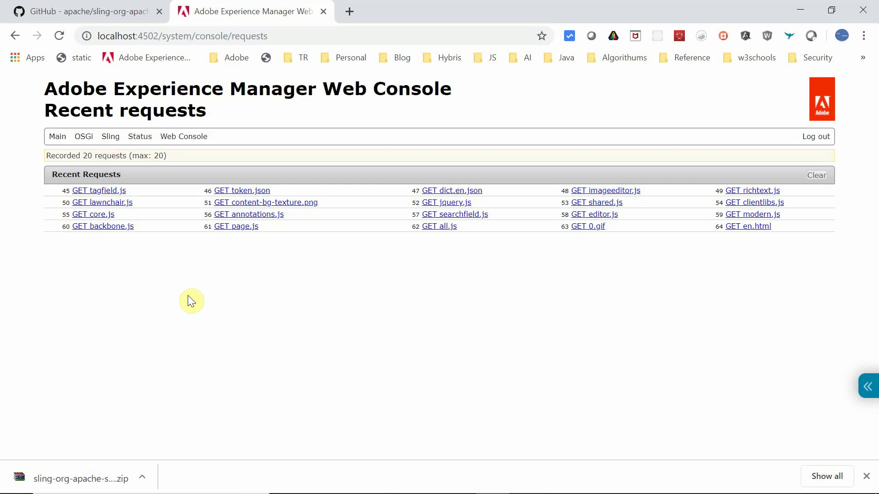
key("alt+Tab")
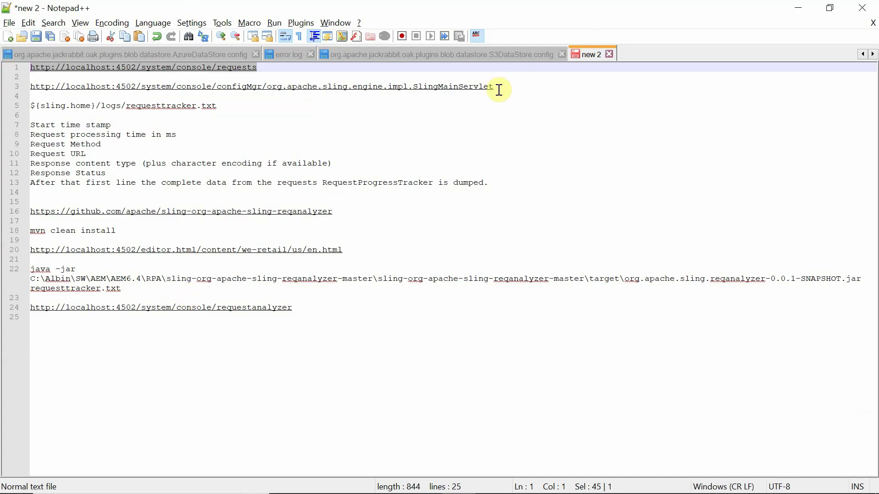
Copy the configMgr address from line 3 and load the Apache Sling Main Servlet configuration in a new tab
left_click_drag(498, 88, 2, 90)
key("ctrl+c")
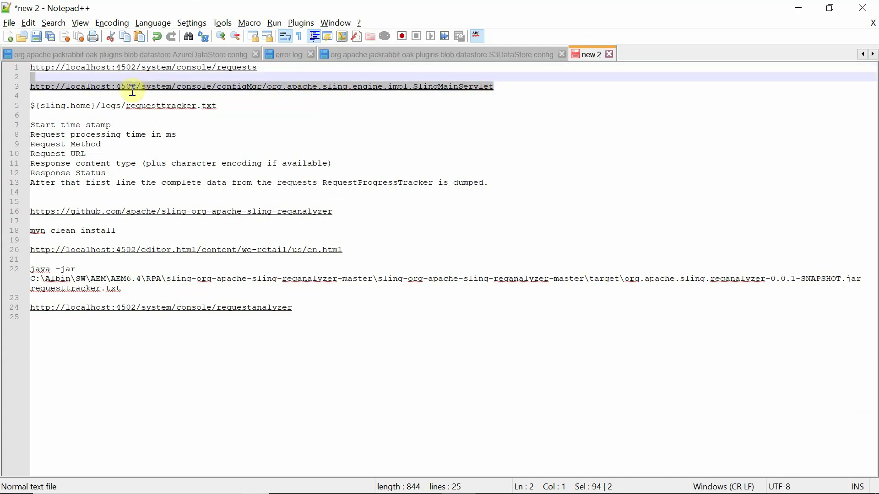
left_click(1, 88)
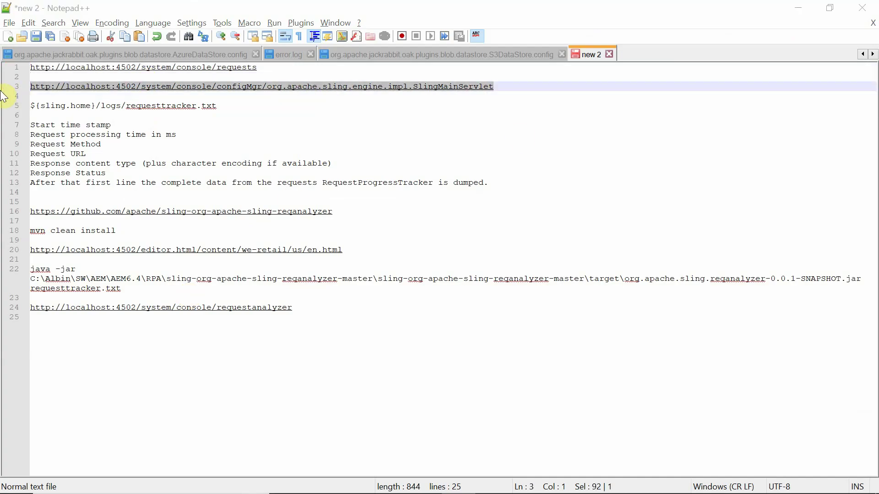
key("alt+Tab")
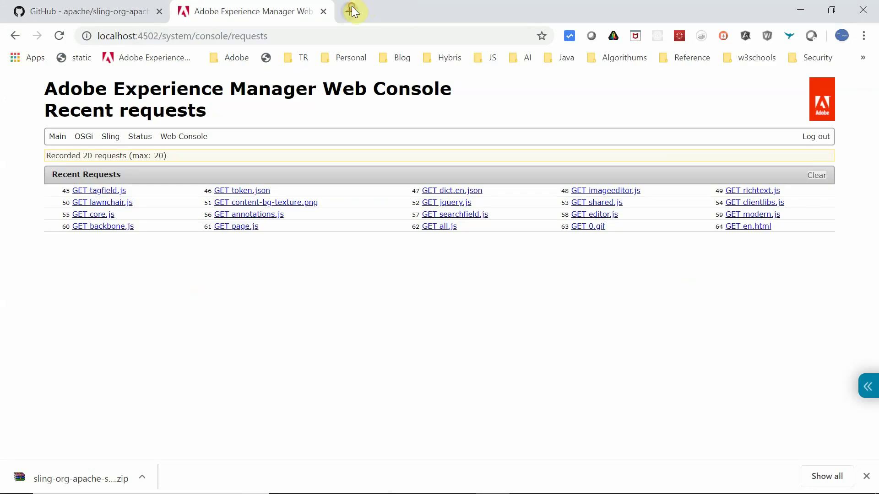
left_click(351, 12)
key("ctrl+v")
key("Return")
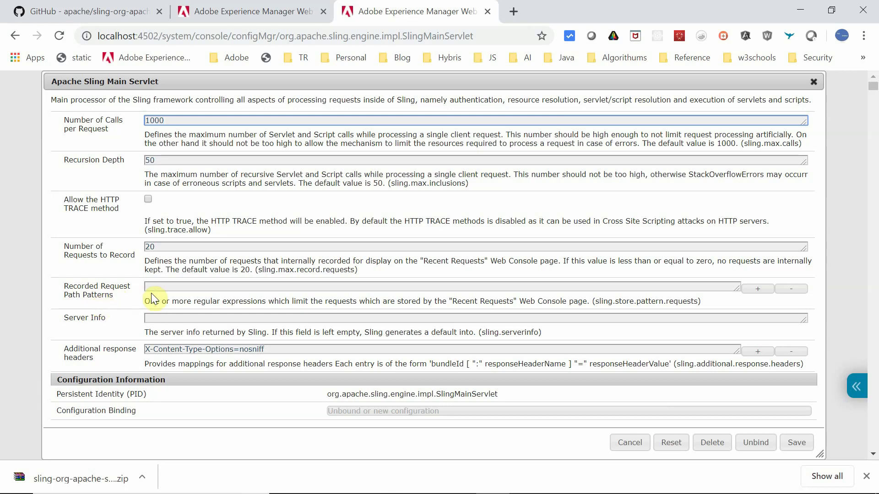
Clear the .*json path pattern, set Number of Requests to Record to 30 and save the configuration
left_click(163, 288)
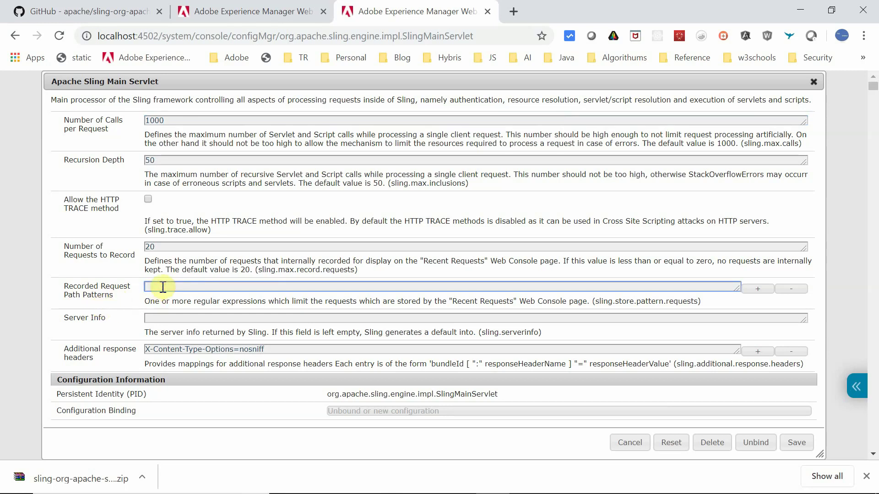
type("*")
type("json")
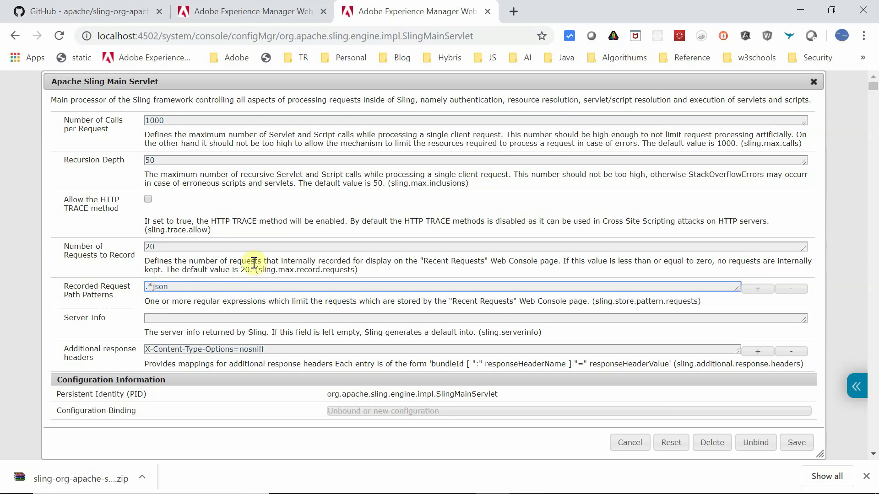
triple_click(227, 284)
key("BackSpace")
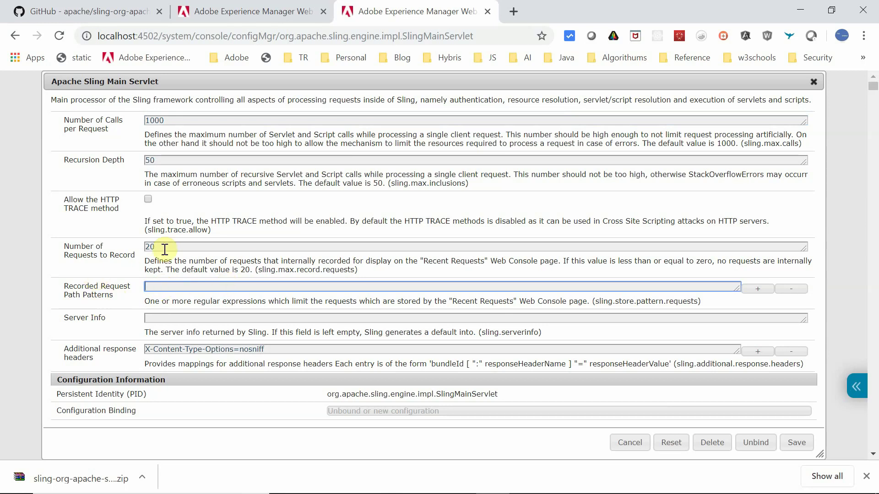
triple_click(163, 248)
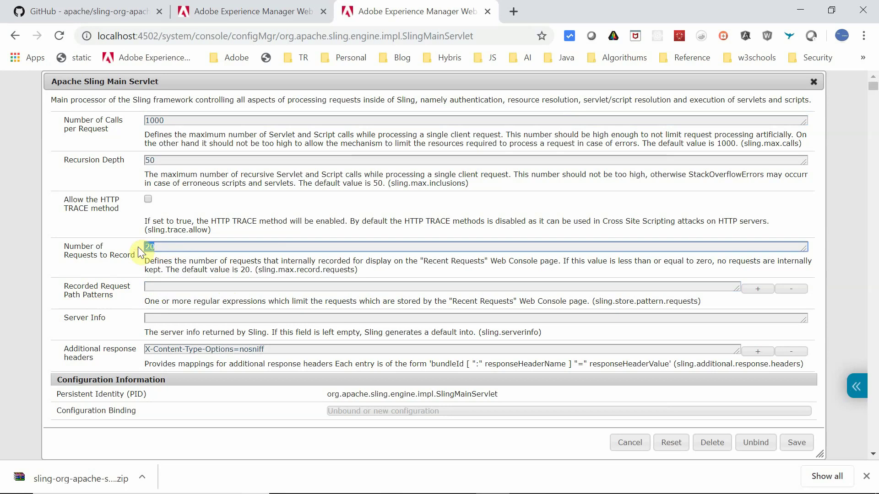
type("30")
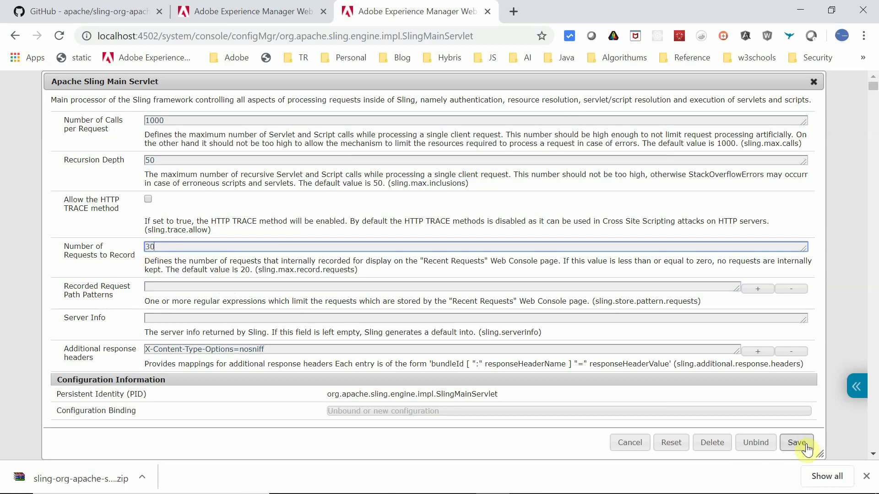
left_click(795, 442)
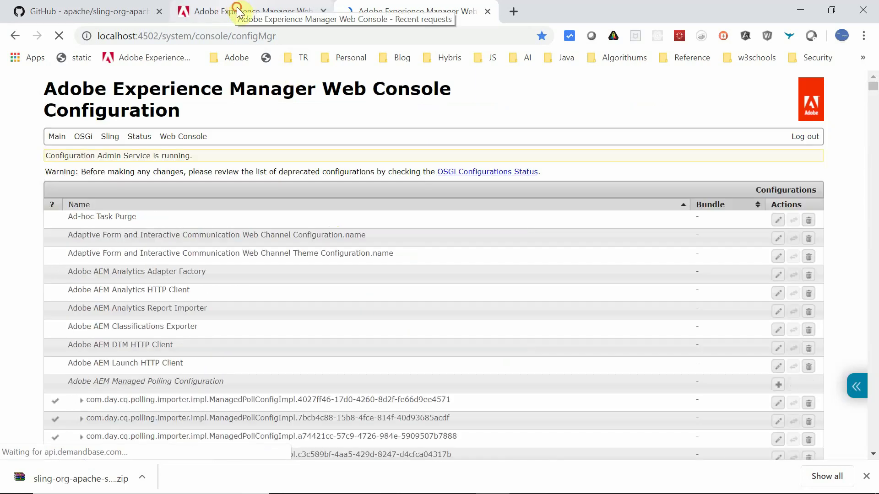
Reload the Recent requests page until it shows max 30 with no requests recorded, then return to the notes
left_click(235, 11)
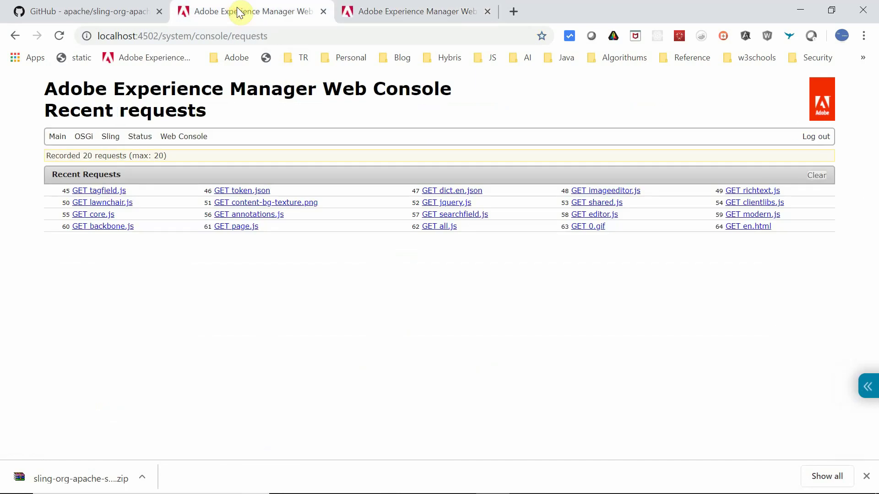
left_click(296, 39)
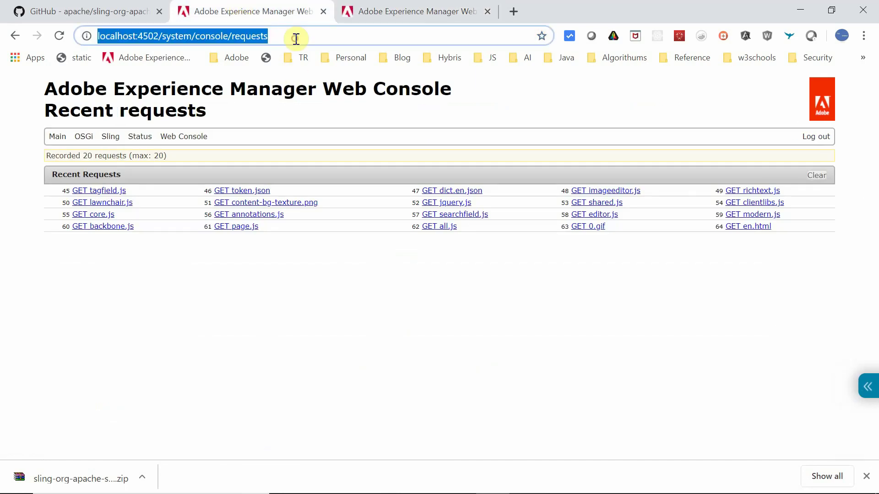
left_click(60, 37)
left_click(289, 39)
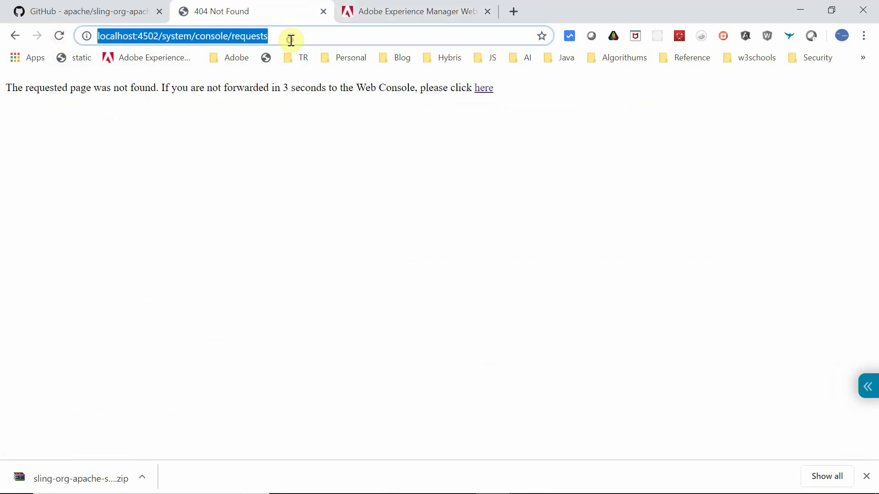
left_click(292, 41)
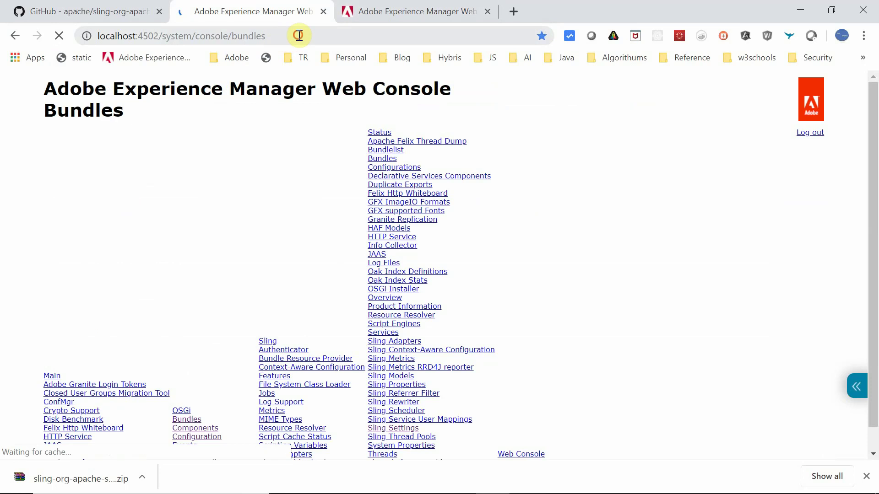
left_click(299, 36)
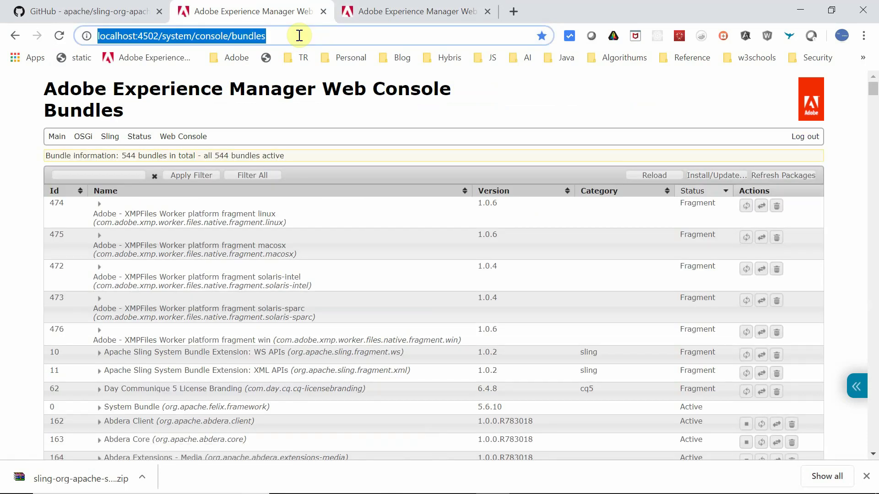
type("http://localhost:4502/system/console/requests")
key("Return")
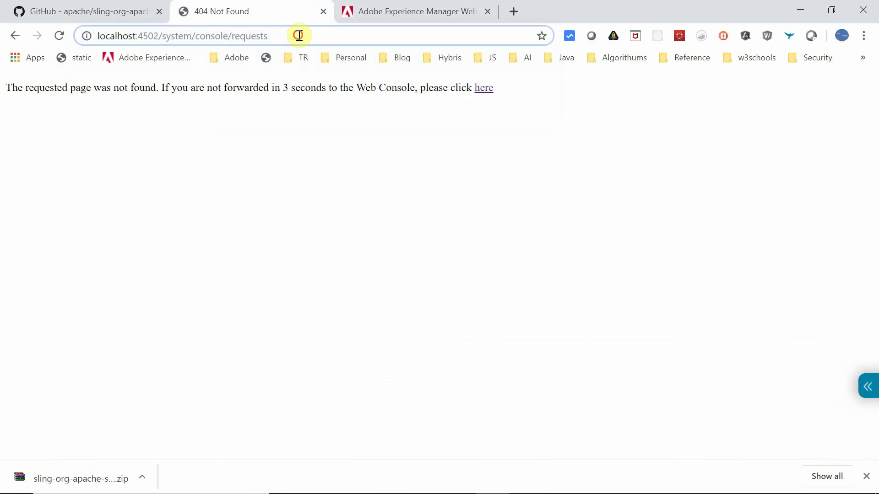
left_click(298, 35)
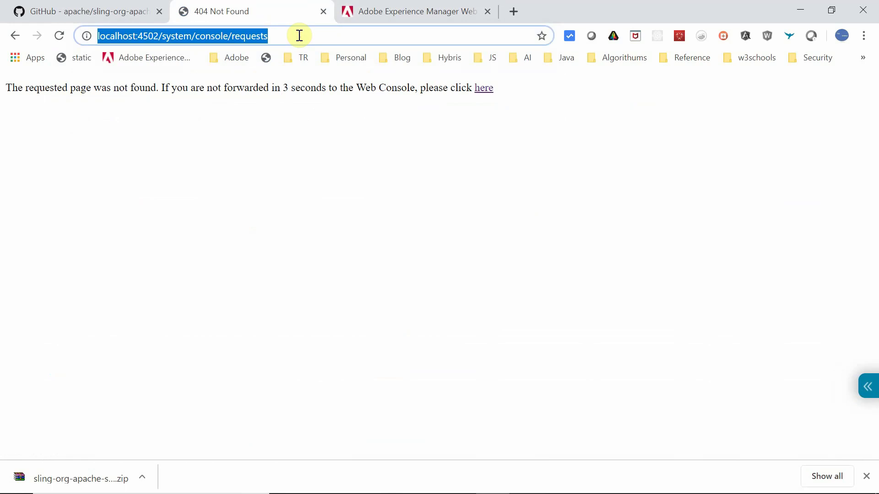
type("http://localhost:4502/system/console/requests")
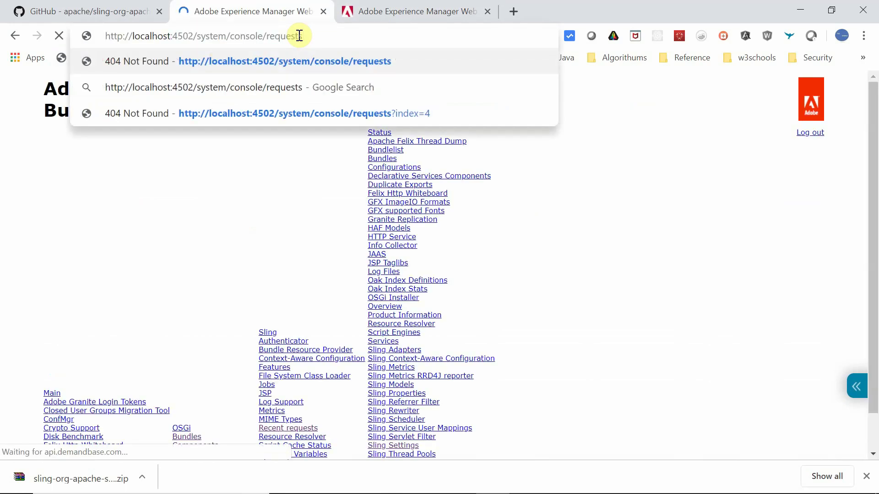
key("Return")
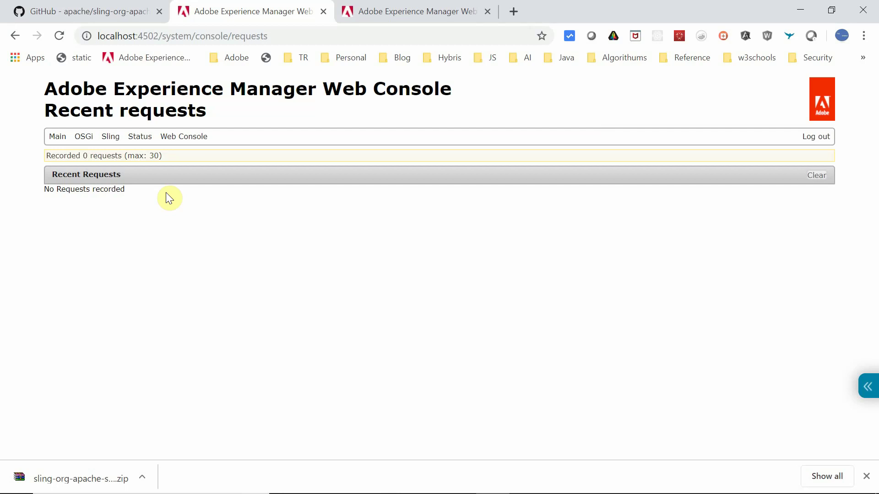
key("alt+Tab")
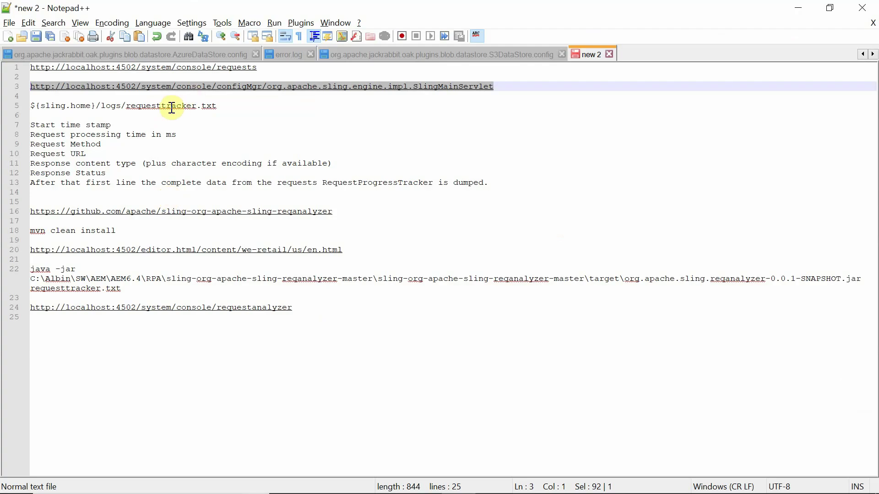
Review the requesttracker.txt name and the processing time, method, URL and status fields in the notes
double_click(169, 106)
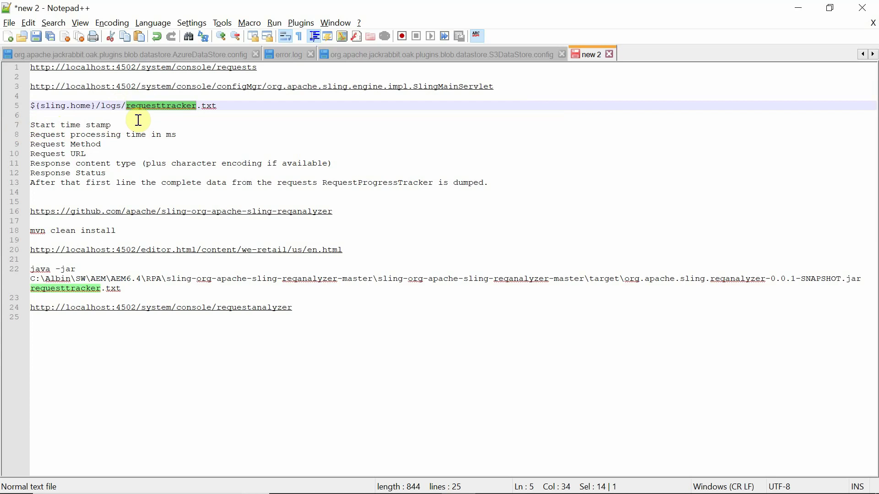
left_click(188, 133)
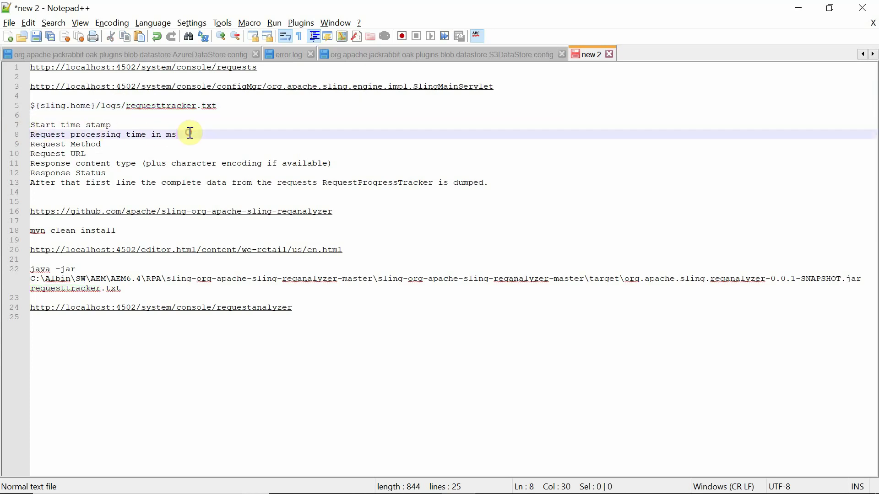
left_click(117, 147)
left_click(90, 155)
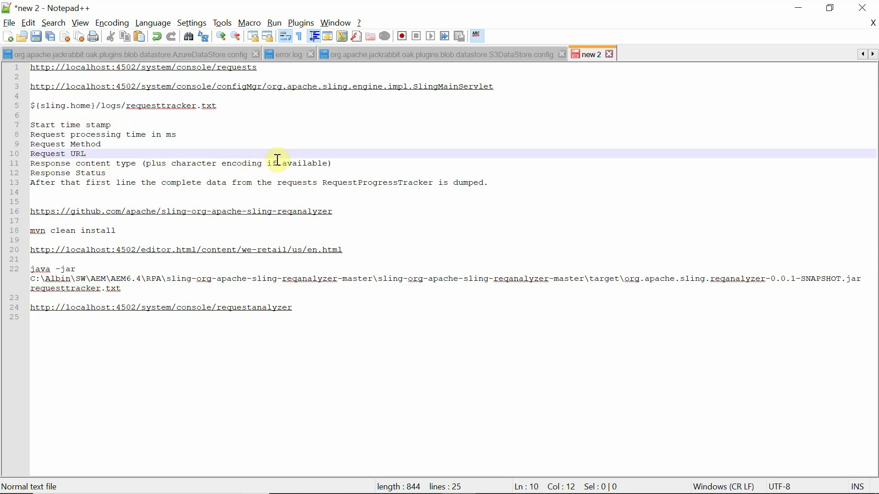
left_click(117, 172)
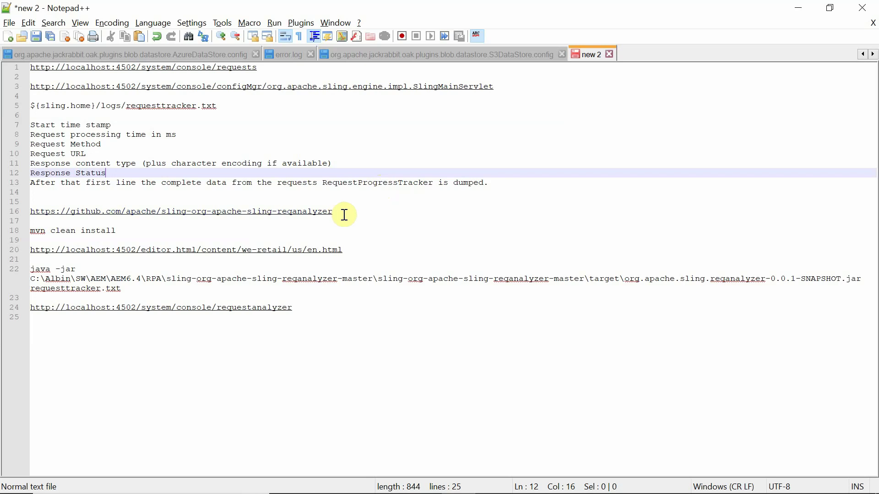
Select the reqanalyzer GitHub link on line 16 and switch to the browser
left_click_drag(337, 211, 24, 210)
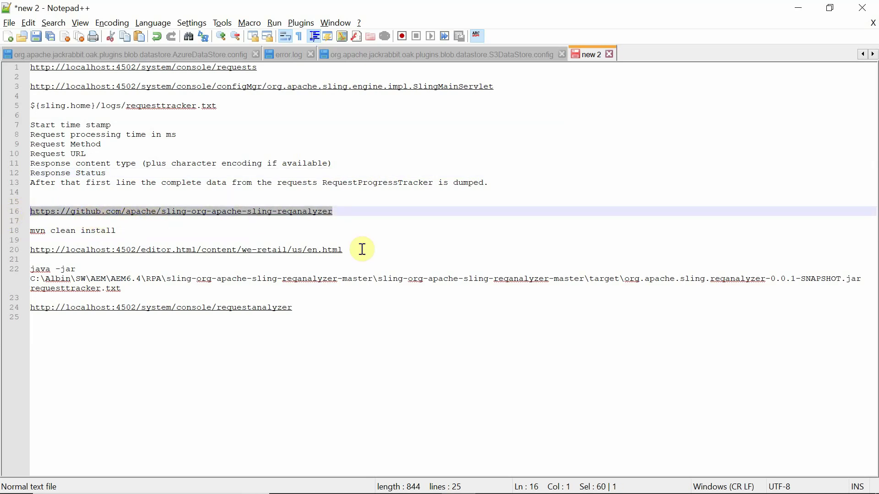
key("alt+Tab")
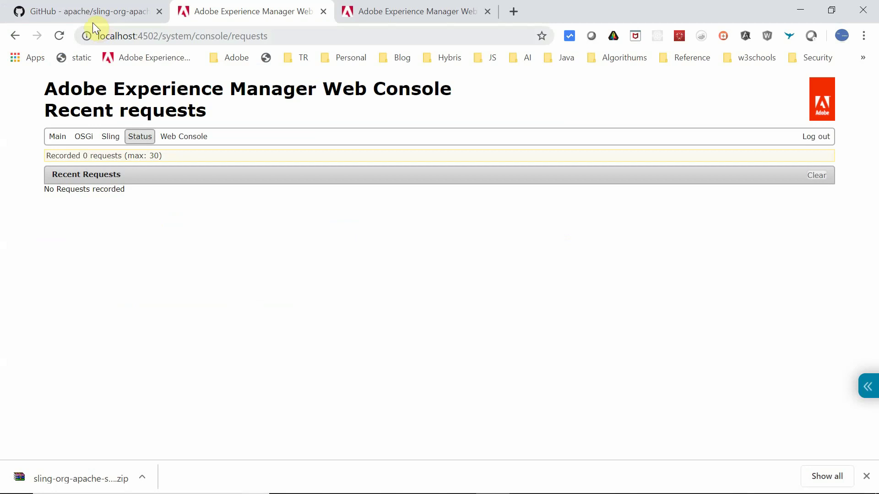
Bring up the reqanalyzer GitHub repository tab, then switch to the RPA folder in File Explorer
left_click(75, 12)
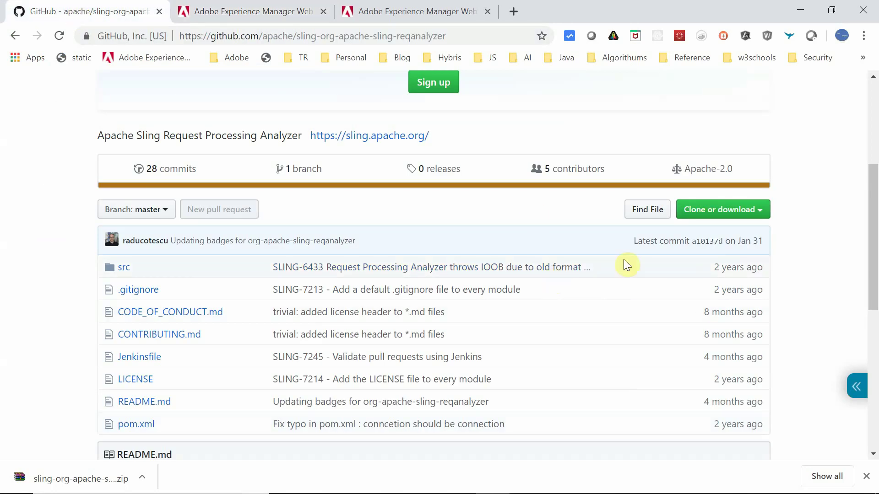
key("alt+Tab")
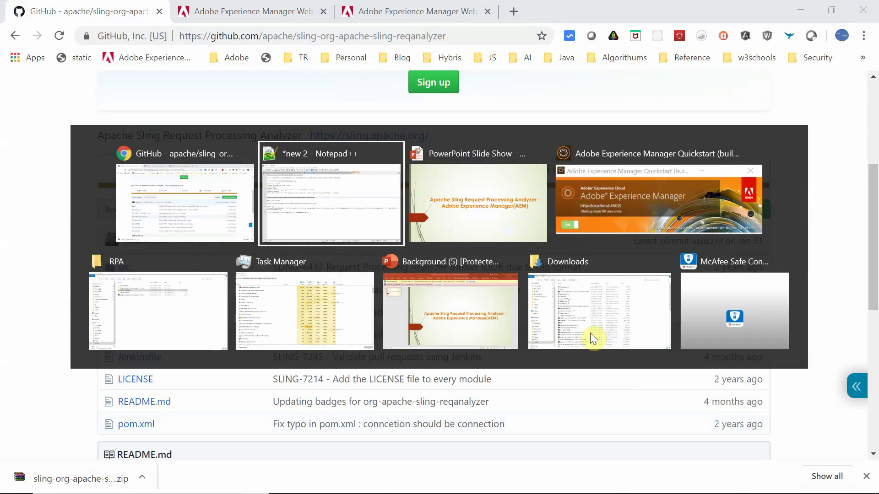
key("alt+Tab")
key("alt+Tab")
key("alt+Tab")
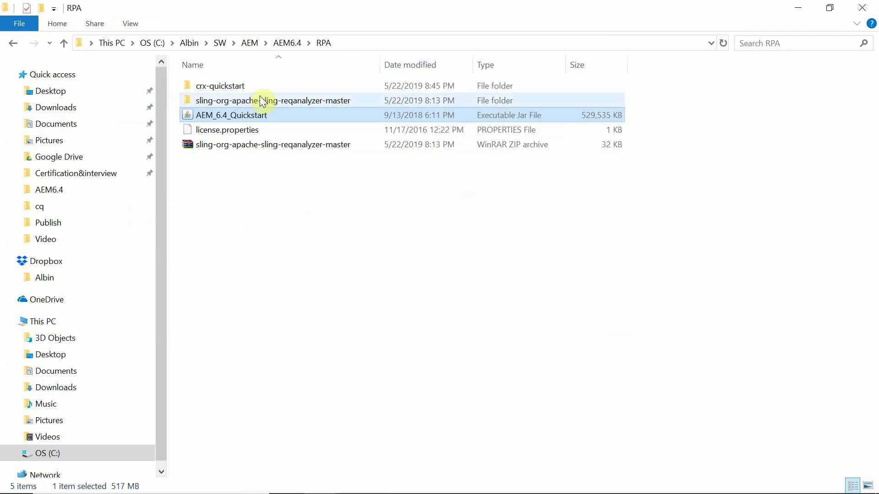
Open the nested sling-org-apache-sling-reqanalyzer-master folder, copy its full path and start Windows search for a terminal
double_click(262, 101)
double_click(227, 85)
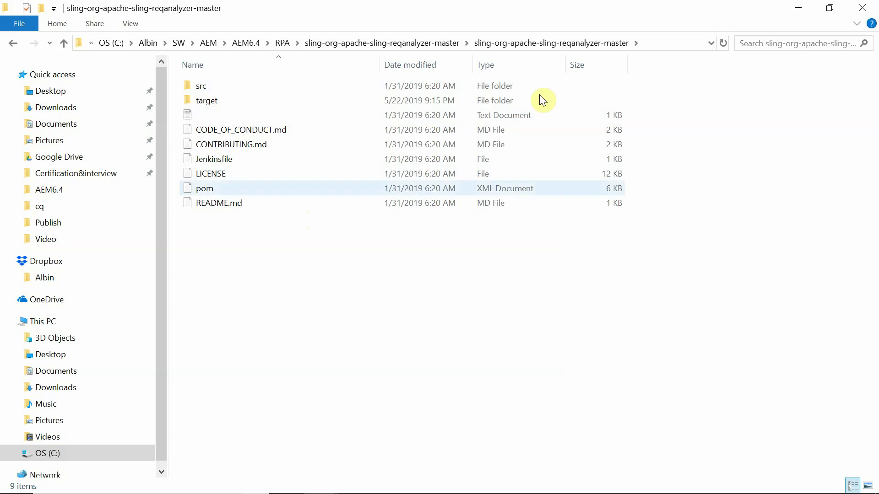
left_click(648, 39)
mouse_move(439, 493)
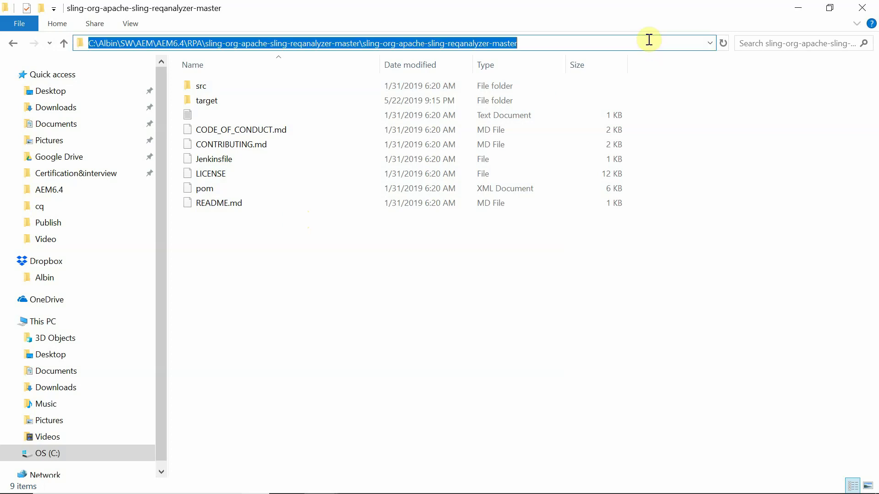
left_click(142, 482)
type("cmd")
In Command Prompt, cd into the project folder and run mvn clean install to BUILD SUCCESS
key("Return")
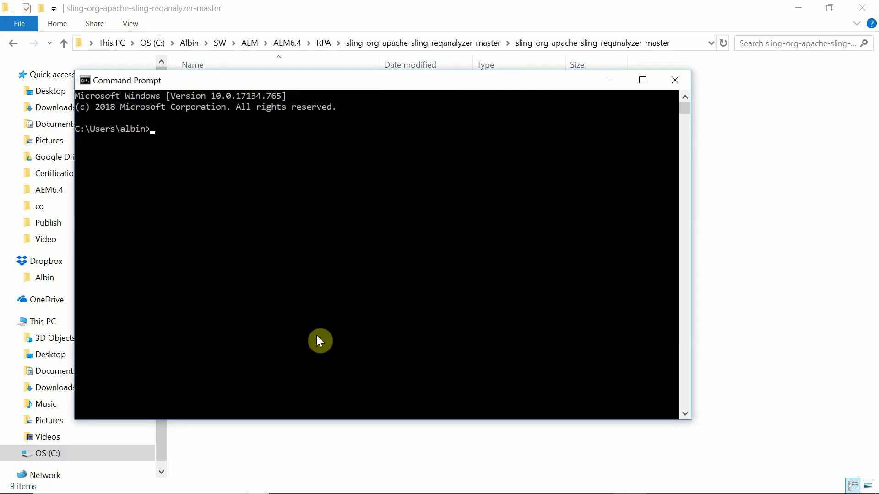
type("cd")
right_click(316, 336)
key("Return")
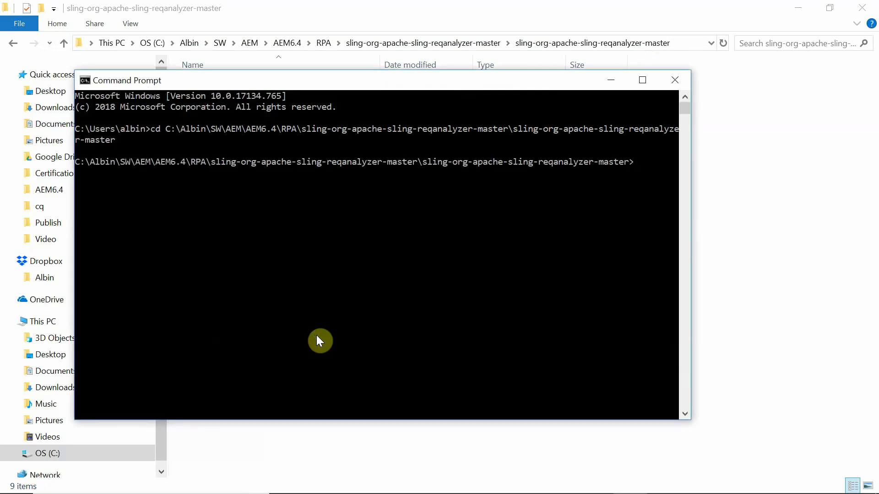
type("mvn c")
type("lean install")
key("Return")
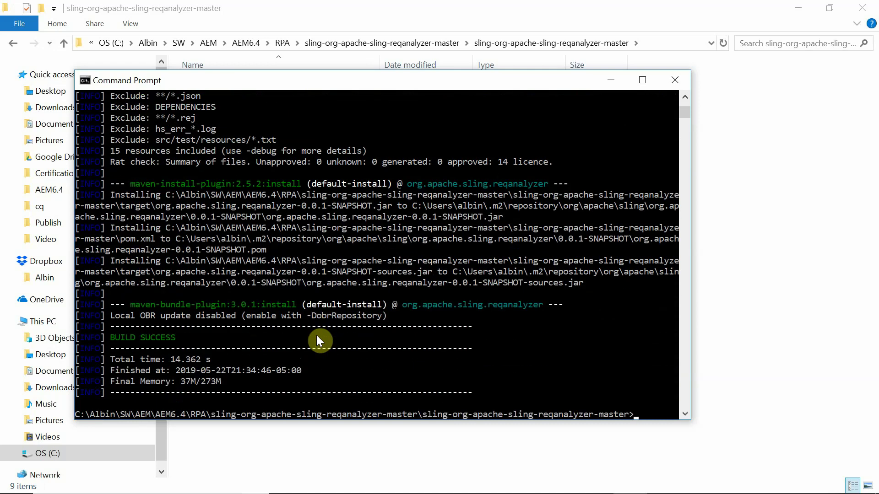
In the AEM console tab, replace 'requests' in the address with 'bundles' and load the Bundles page
key("alt+Tab")
key("alt+Tab")
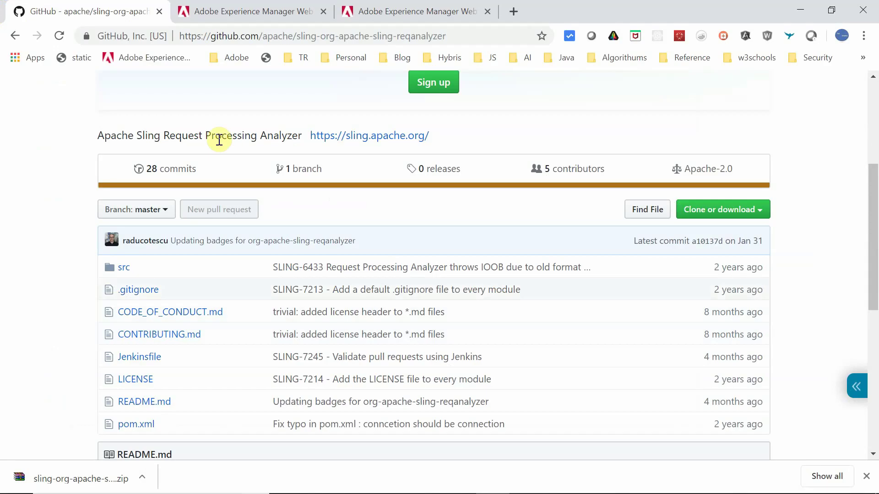
left_click(252, 13)
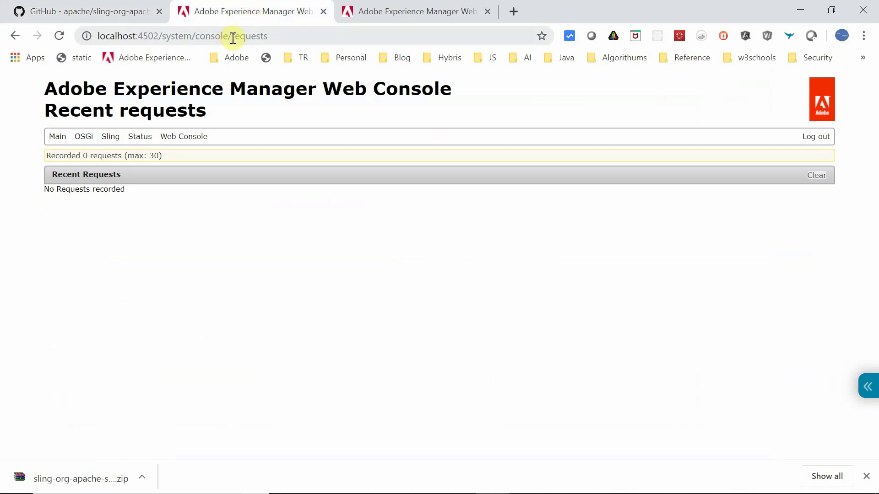
left_click_drag(232, 36, 240, 35)
left_click_drag(427, 80, 436, 86)
left_click(437, 83)
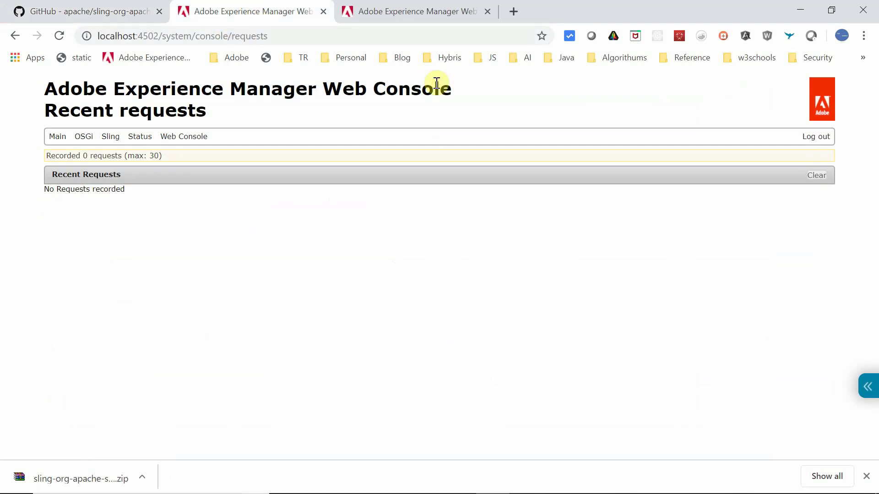
left_click_drag(232, 38, 443, 84)
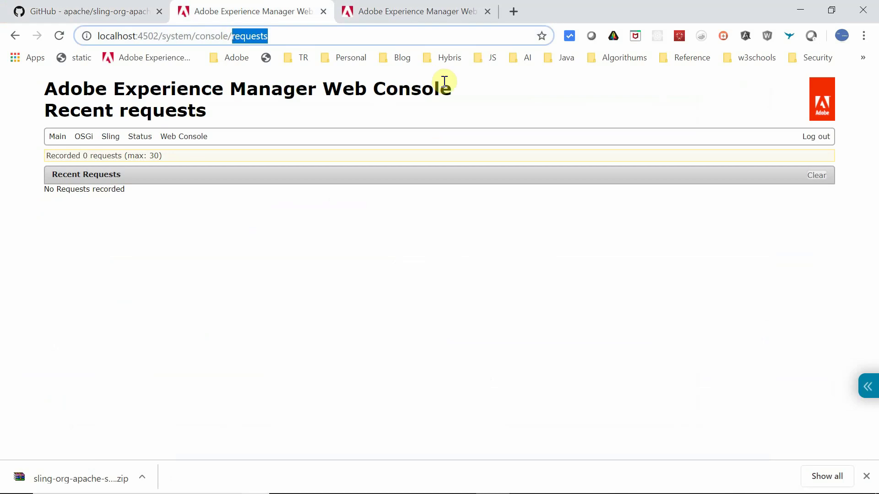
type("bundles")
key("Return")
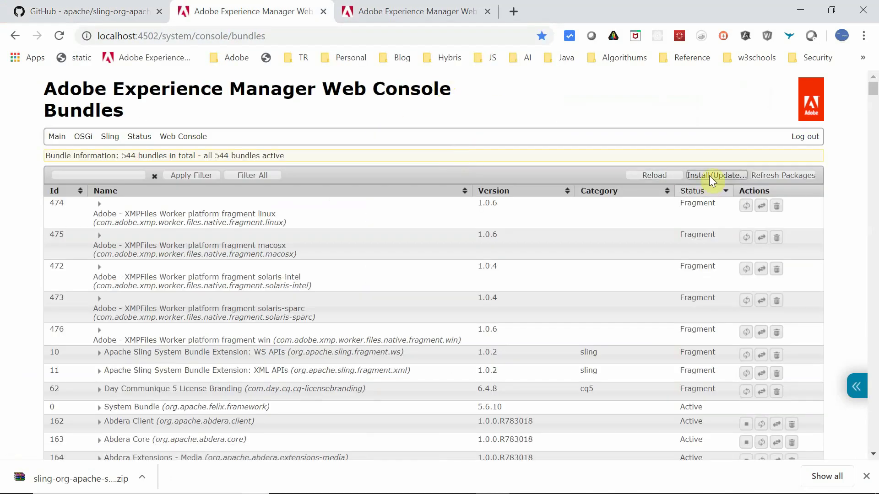
Upload and install the reqanalyzer SNAPSHOT jar as a new bundle
left_click(712, 177)
left_click(360, 235)
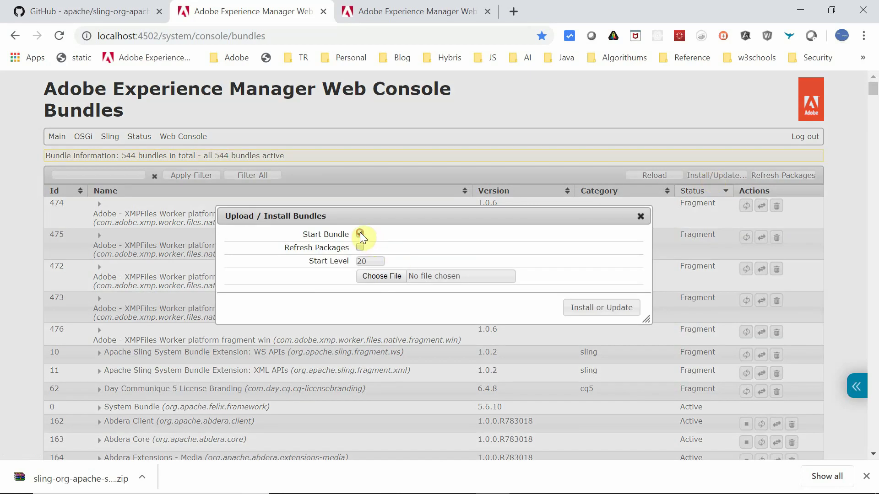
left_click(378, 276)
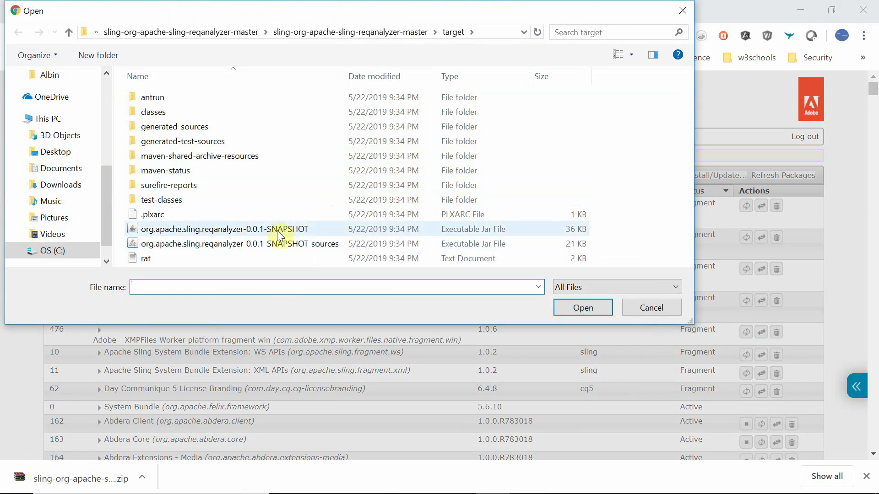
left_click(261, 231)
double_click(260, 231)
left_click(605, 317)
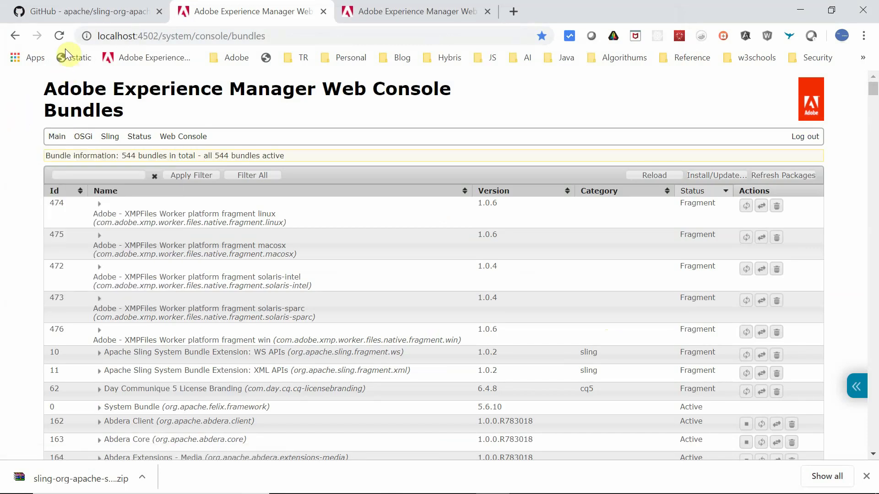
Reload the Bundles page and search for 'request' to confirm the Request Processing Analyzer is Active
left_click(60, 36)
key("ctrl+f")
type("req")
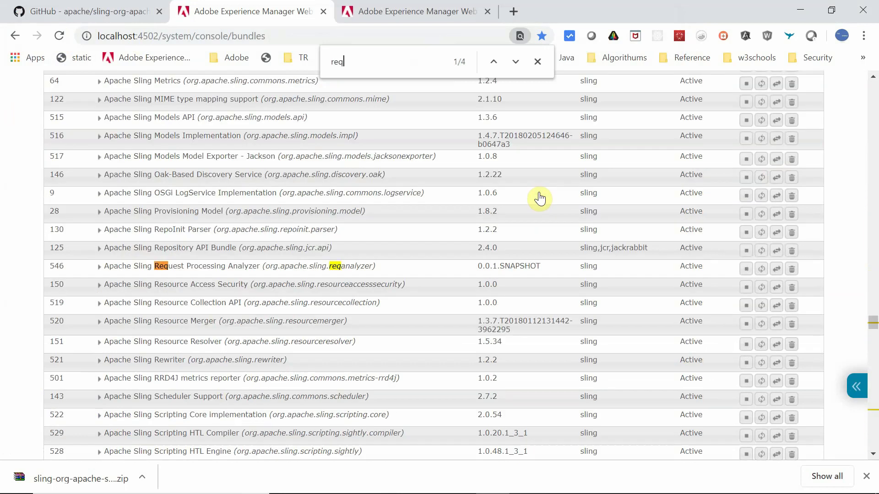
type("uest")
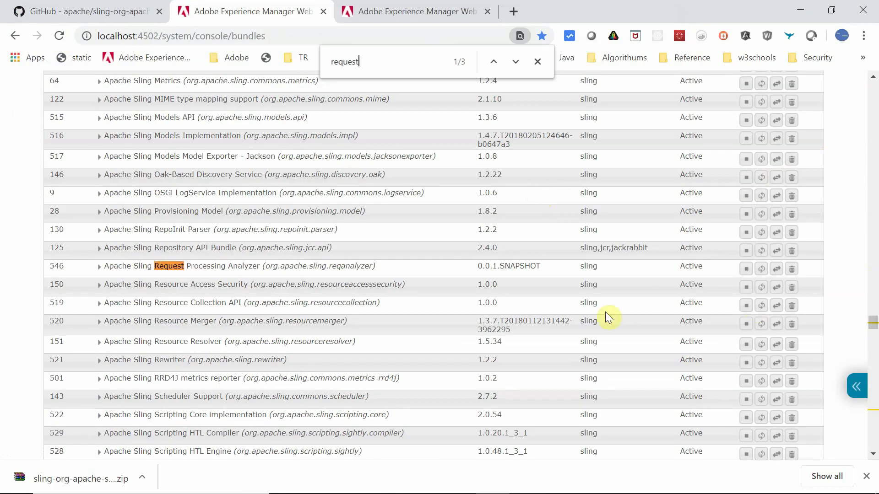
key("alt+Tab")
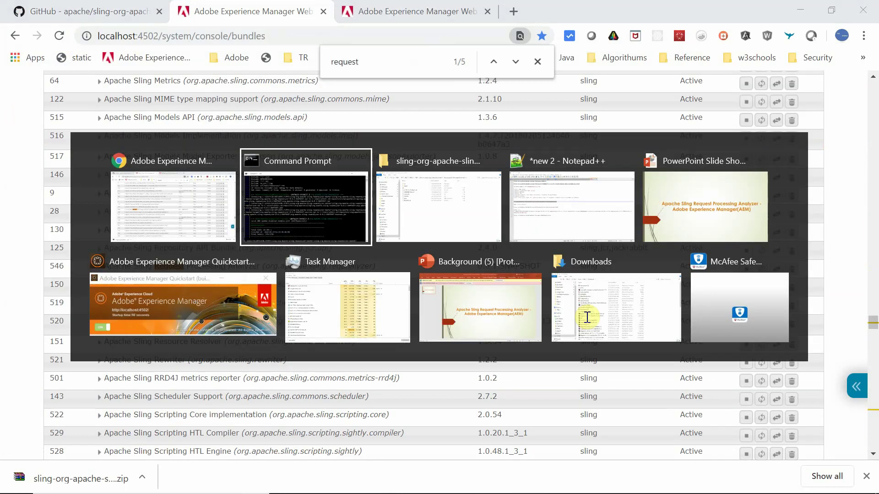
Browse to the crx-quickstart logs folder to check the requesttracker log
left_click(587, 318)
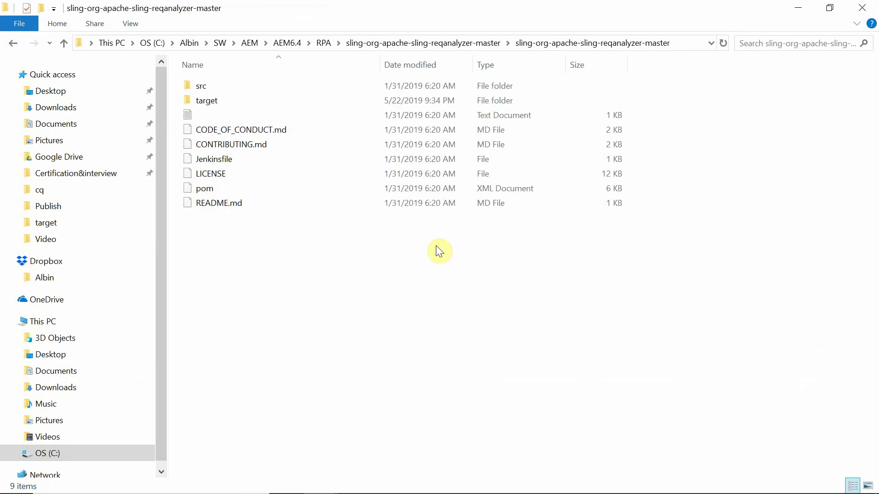
left_click(325, 42)
double_click(222, 89)
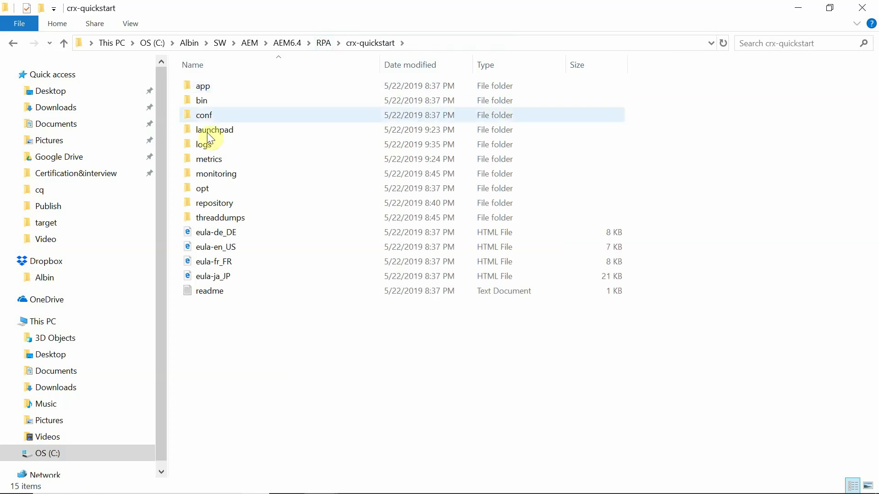
double_click(209, 145)
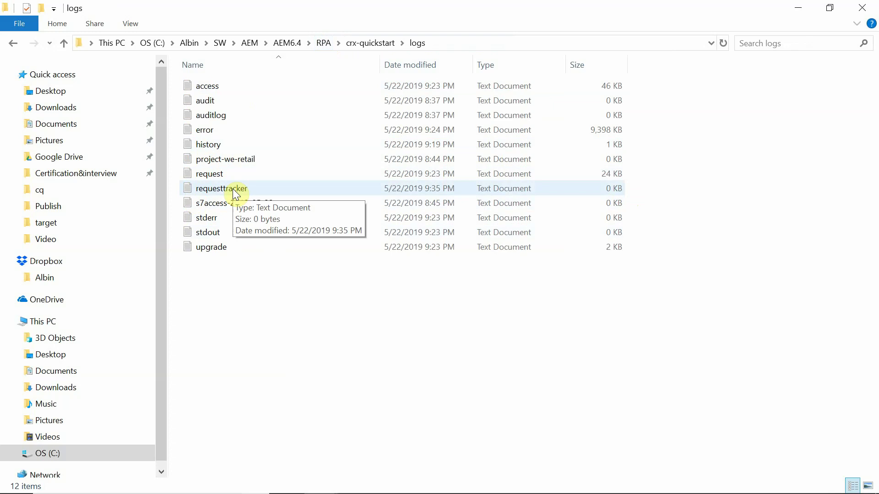
Select the we-retail editor.html URL in the notes and return to the browser
key("alt+Tab")
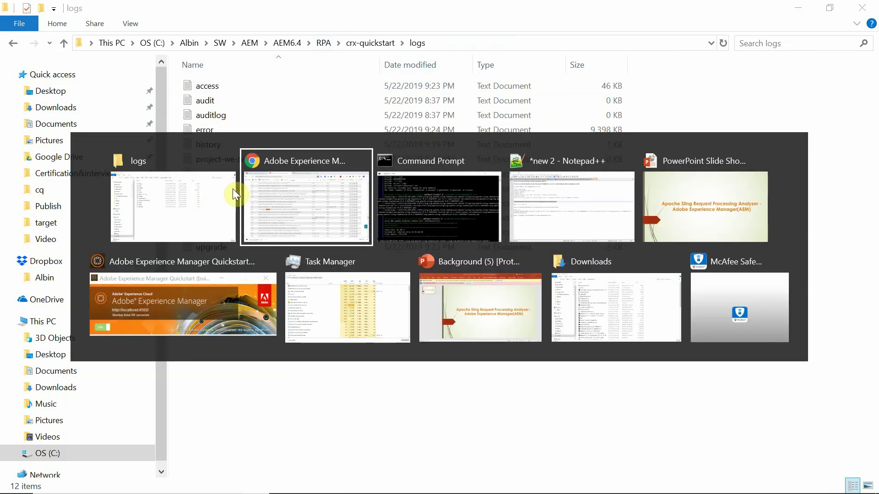
key("alt+Tab")
key("alt+Tab")
left_click_drag(361, 250, 7, 258)
key("ctrl+c")
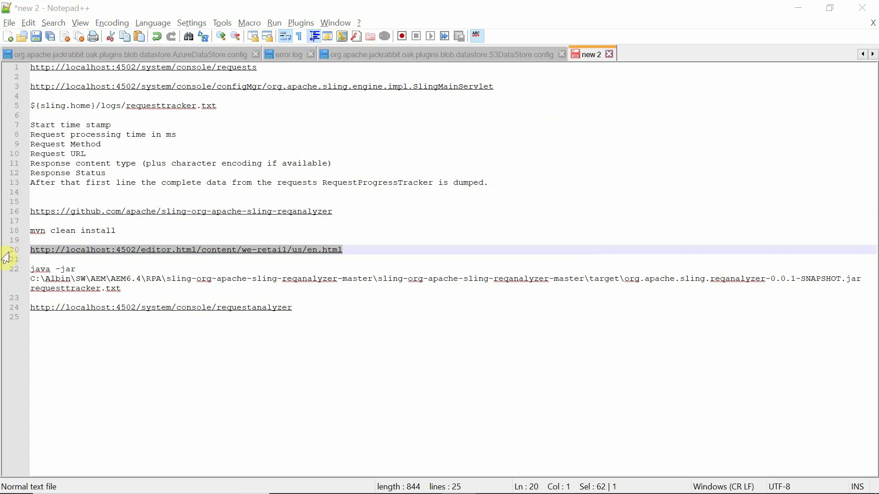
key("alt+Tab")
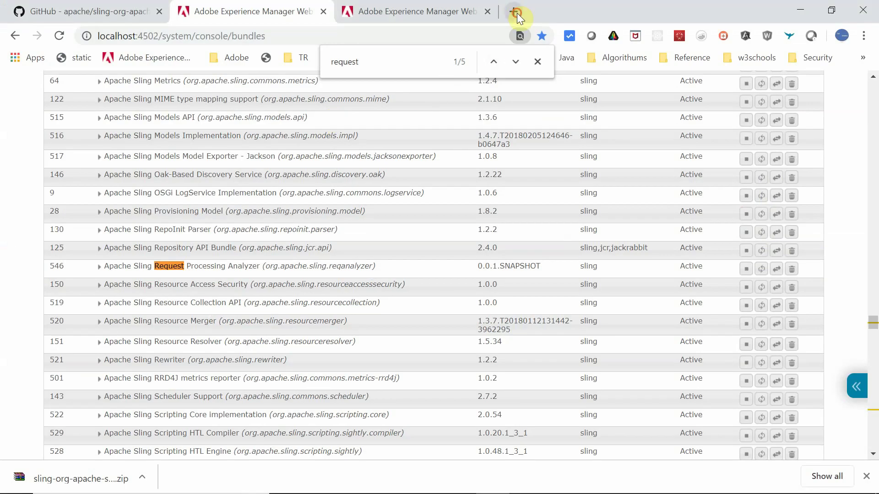
Load the we-retail English editor page in a new browser tab
left_click(515, 12)
key("ctrl+v")
key("Return")
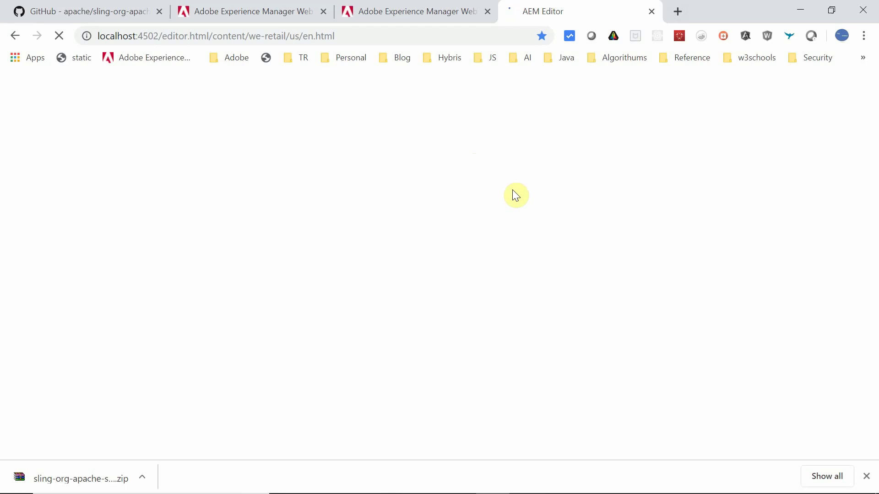
Refresh the logs folder to see requesttracker.txt grow to 699 KB
key("alt+Tab")
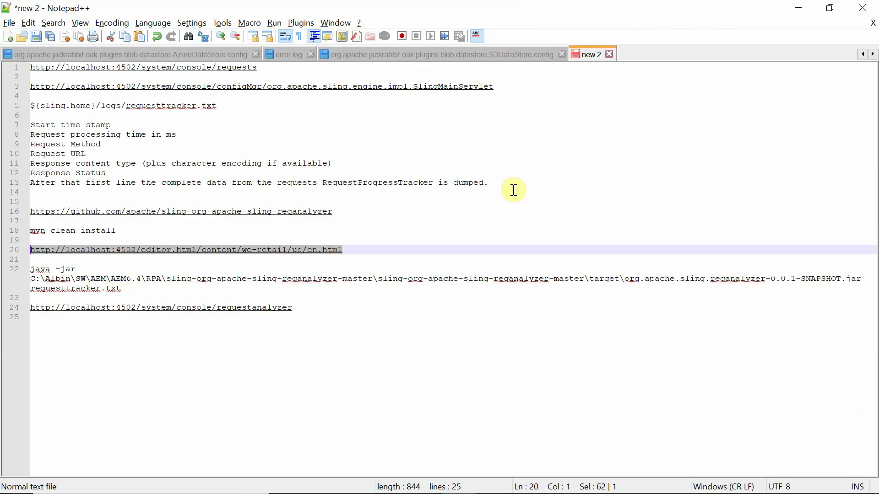
key("alt+Tab")
key("alt+Tab")
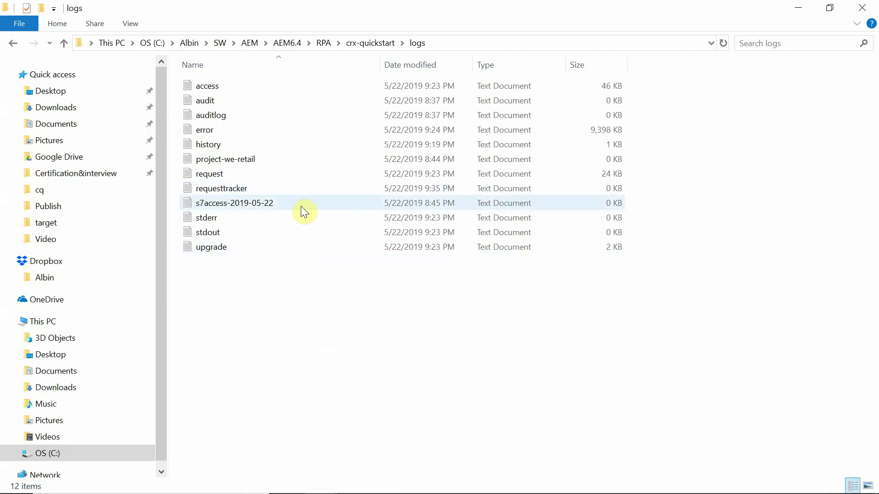
left_click(248, 192)
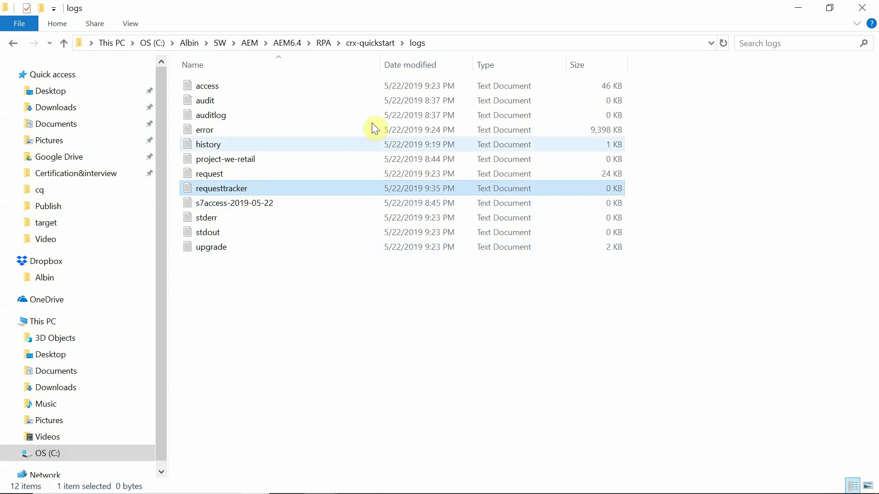
left_click(445, 49)
key("Return")
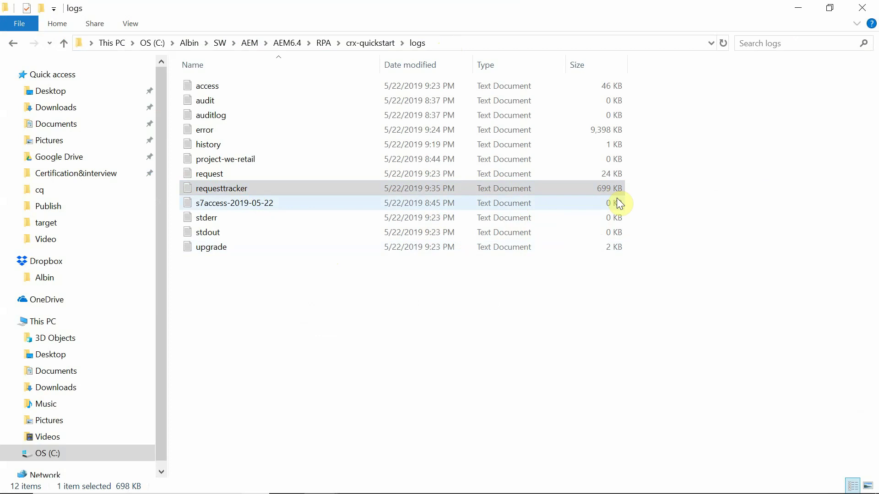
key("alt+Tab")
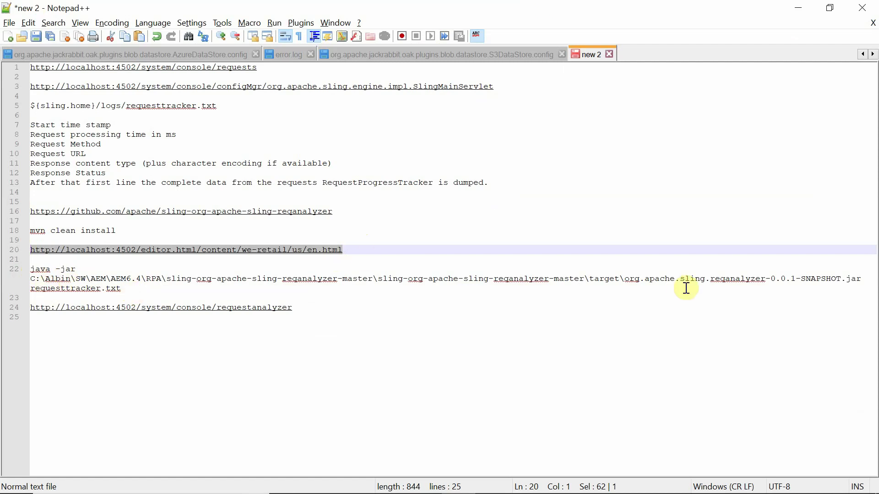
Copy the java -jar reqanalyzer command line from the notes
mouse_move(863, 279)
left_mouse_down()
mouse_move(769, 268)
mouse_move(7, 290)
mouse_move(5, 279)
left_mouse_up()
left_click(130, 289)
triple_click(49, 279)
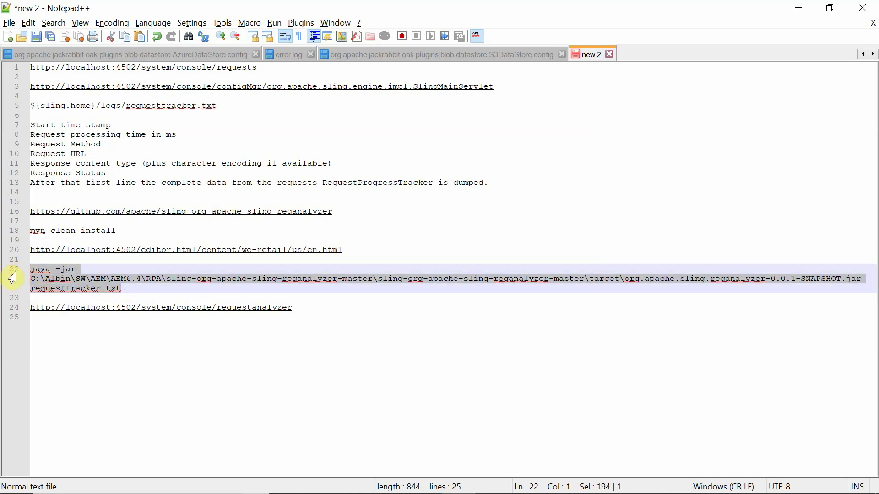
key("alt+Tab")
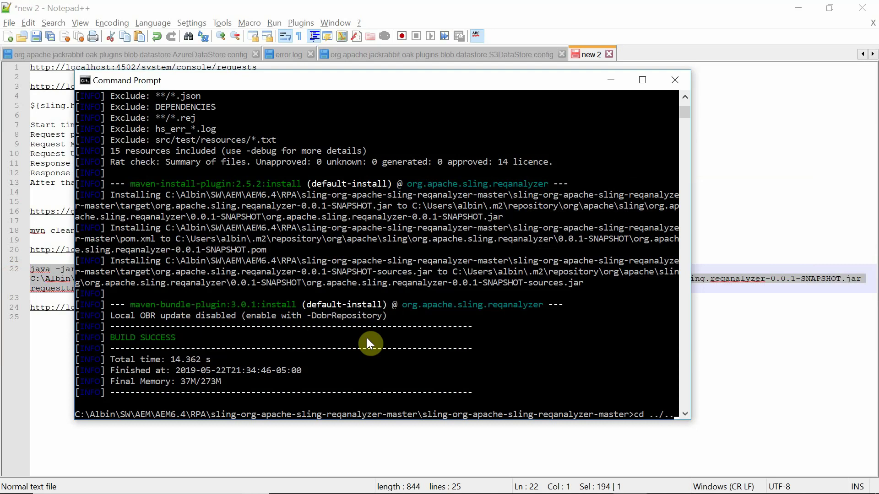
type("..")
Change into crx-quickstart\logs and run the analyzer jar on requesttracker.txt
key("Return")
type("cd crx")
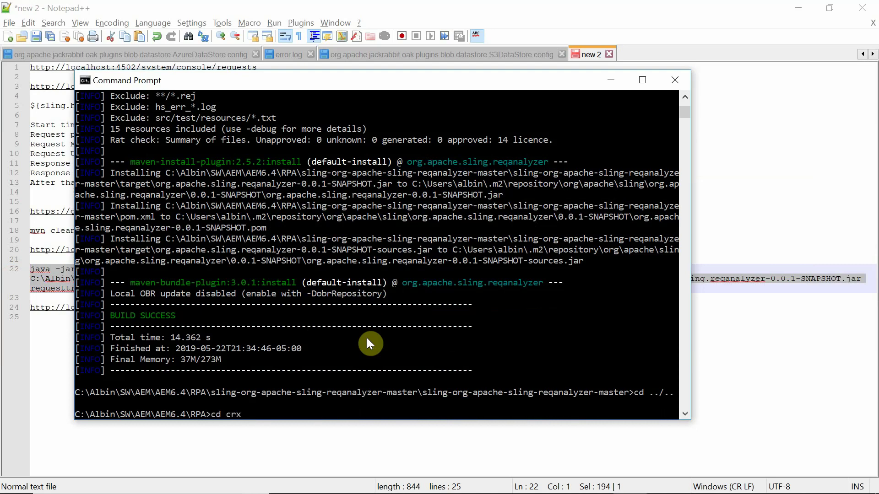
key("Tab")
type("\\logs")
key("Return")
right_click(428, 255)
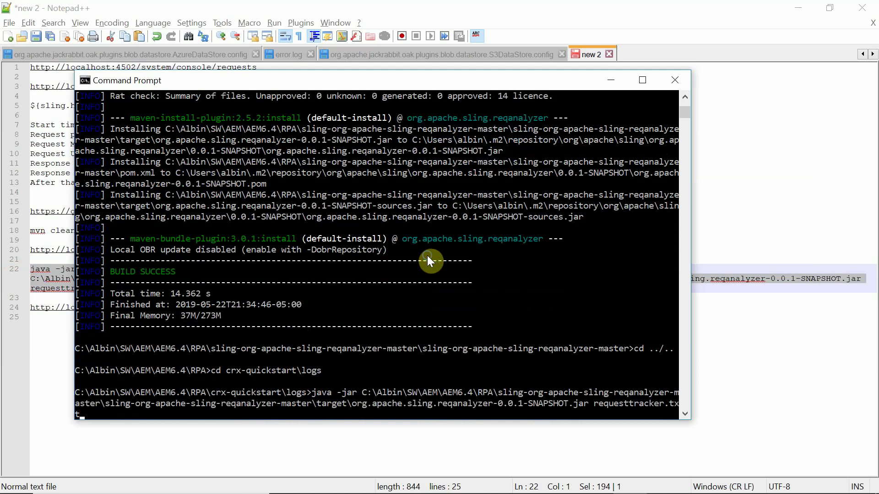
key("Return")
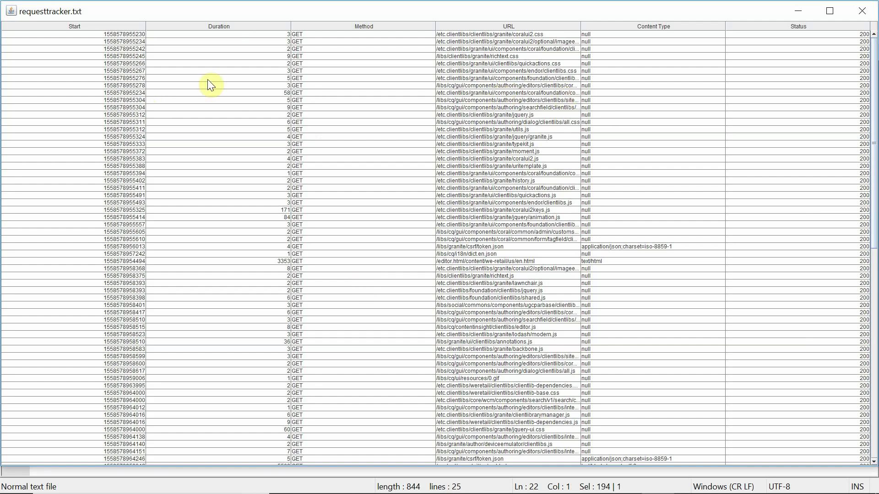
View the timing details of the coralui2.css and endor clientlibs.css requests
double_click(113, 36)
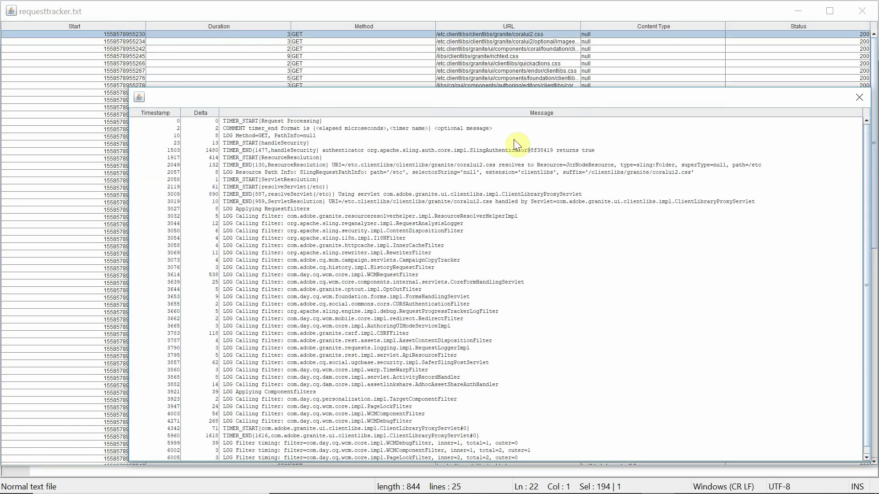
left_click(862, 96)
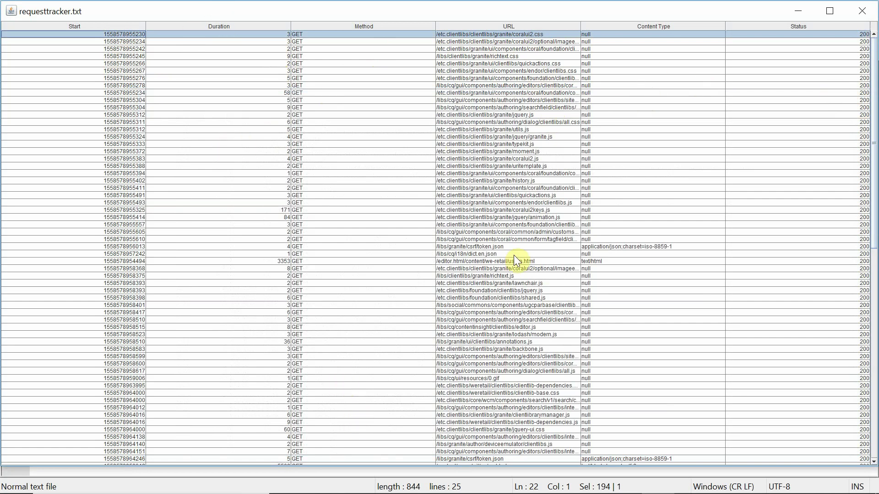
double_click(460, 72)
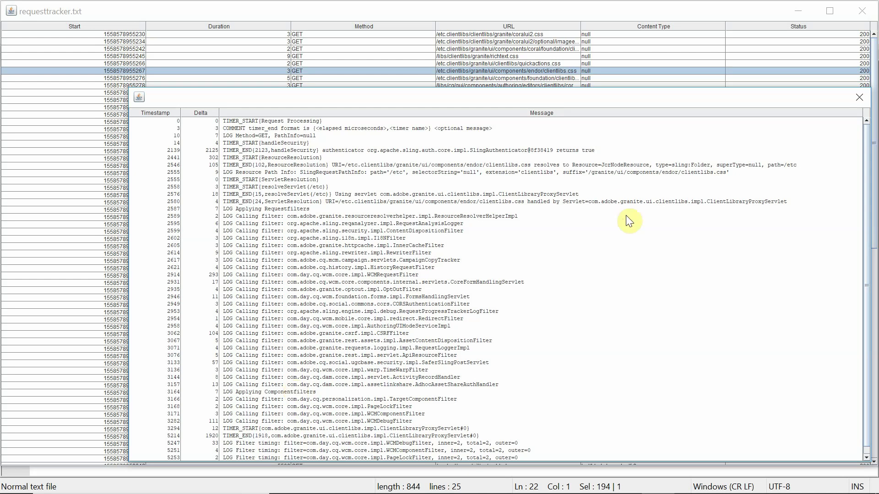
left_click(858, 96)
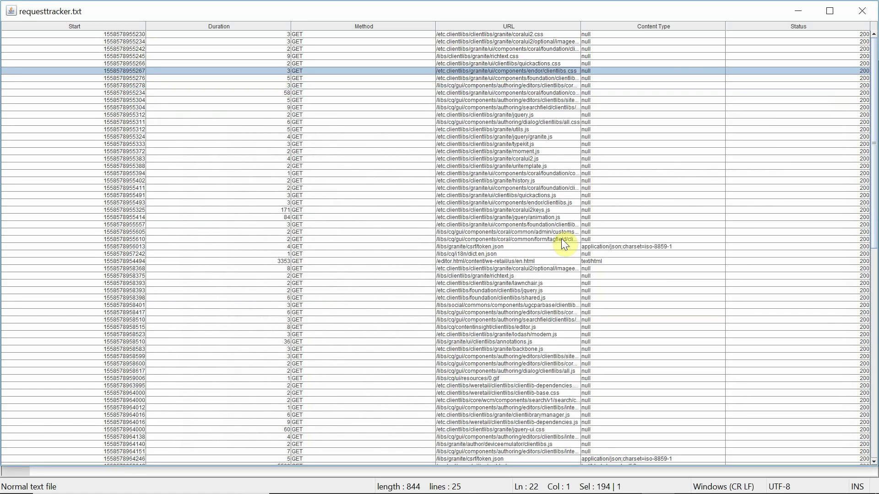
Close the analyzer and copy the requestanalyzer console URL from the notes
left_click(863, 14)
key("alt+Tab")
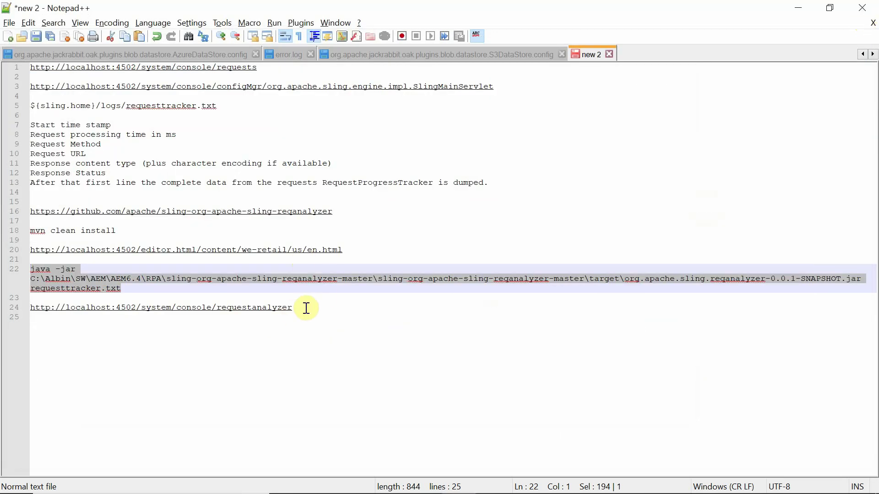
left_click_drag(307, 309, 6, 311)
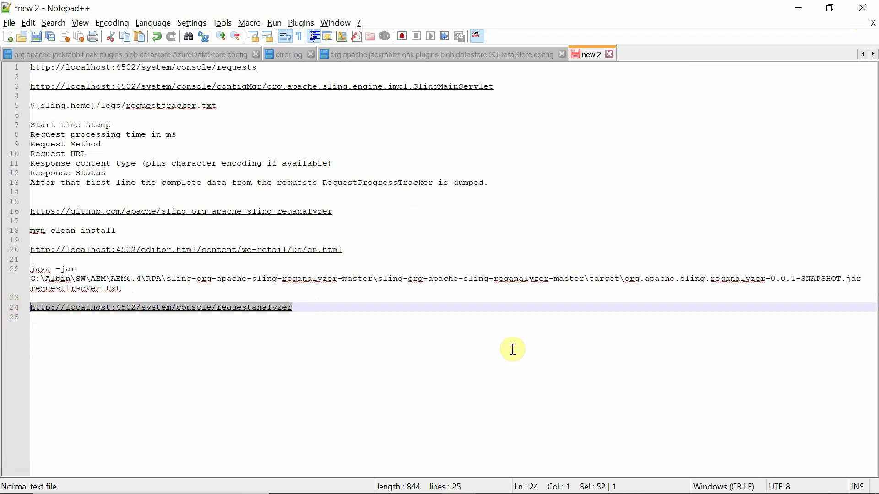
key("alt+Tab")
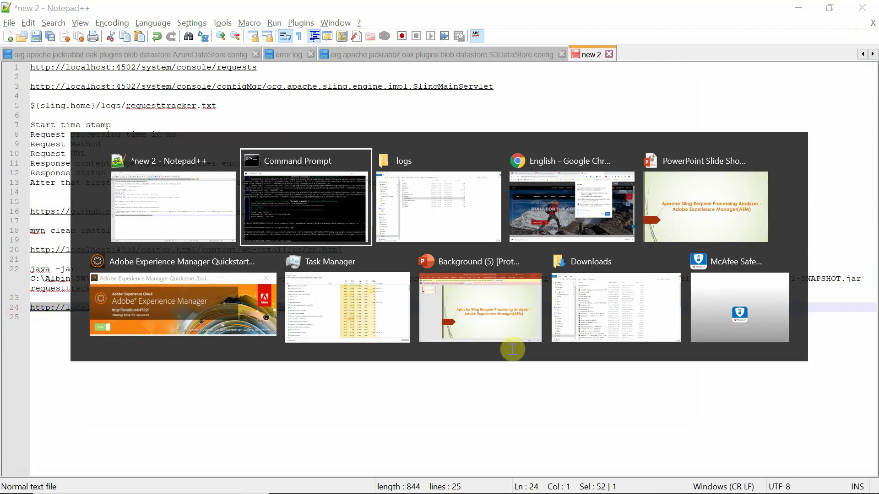
key("alt+Tab")
key("alt+Tab")
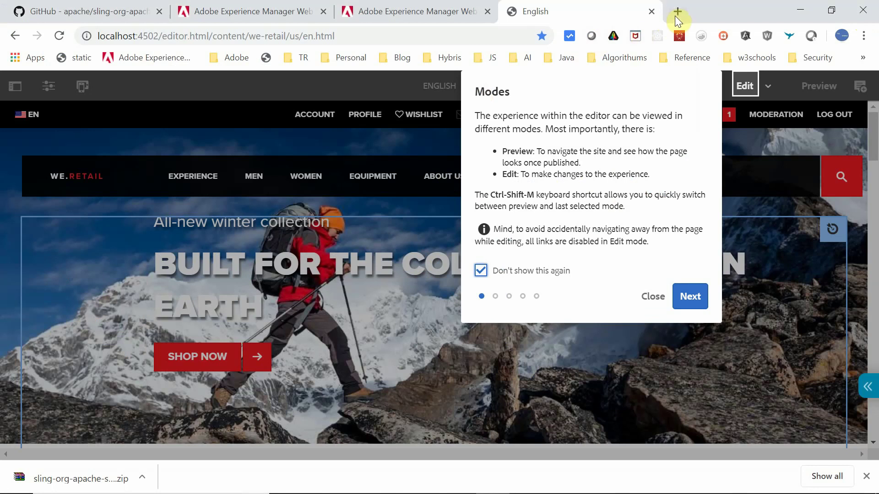
Load the Request Analyzer console page, view requesttracker.txt's raw log and go back
left_click(675, 14)
type("http://localhost:4502/system/console/requestanalyzer")
key("Return")
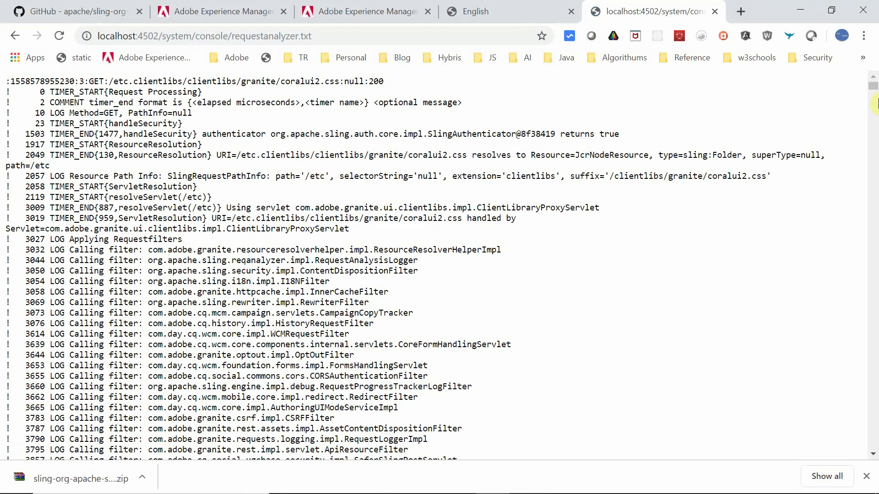
left_click_drag(873, 86, 865, 277)
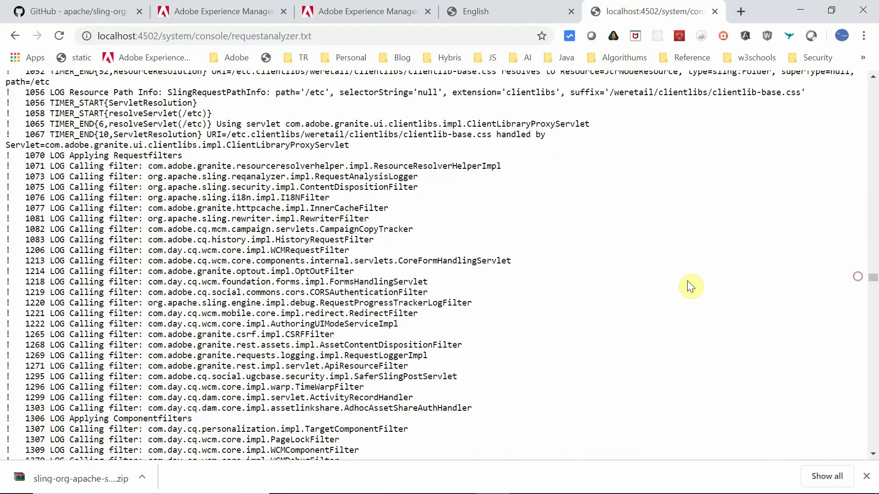
left_click(15, 36)
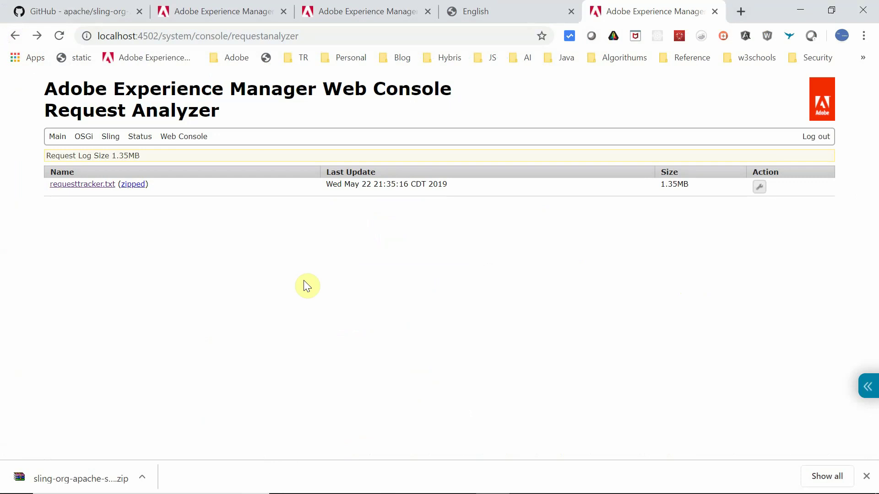
Analyze requesttracker.txt from the console and view the coralui2.js request timings
left_click(760, 191)
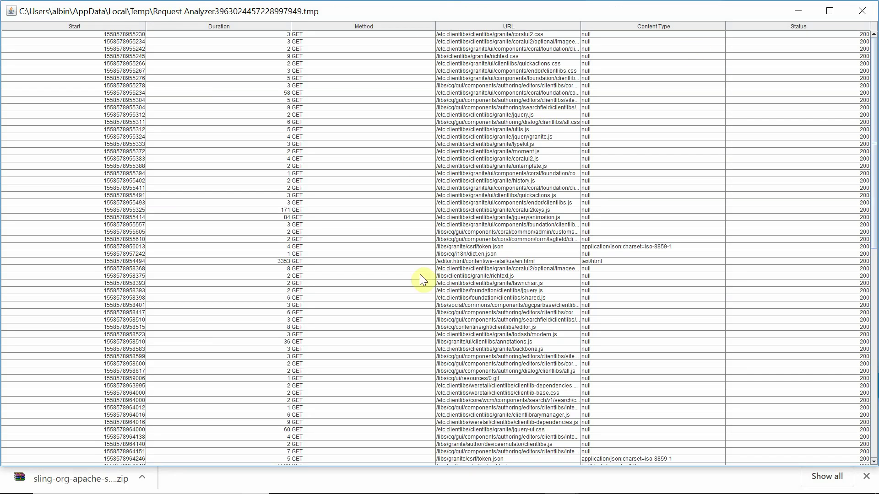
double_click(463, 161)
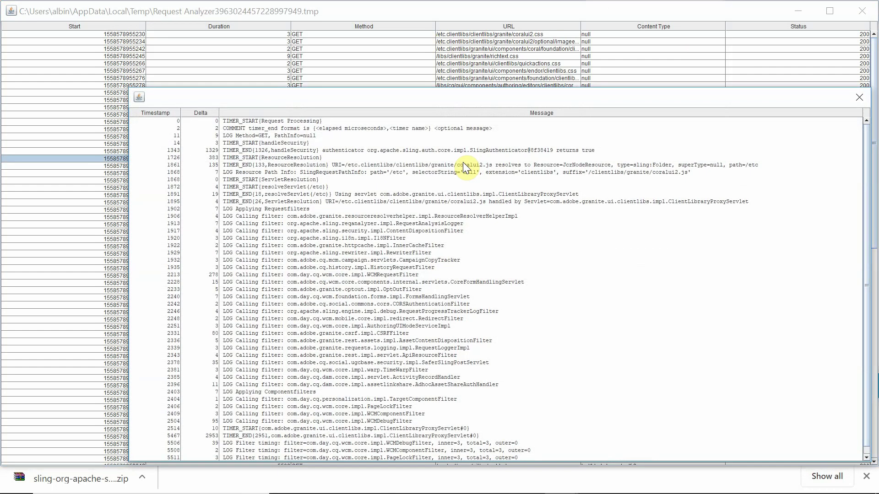